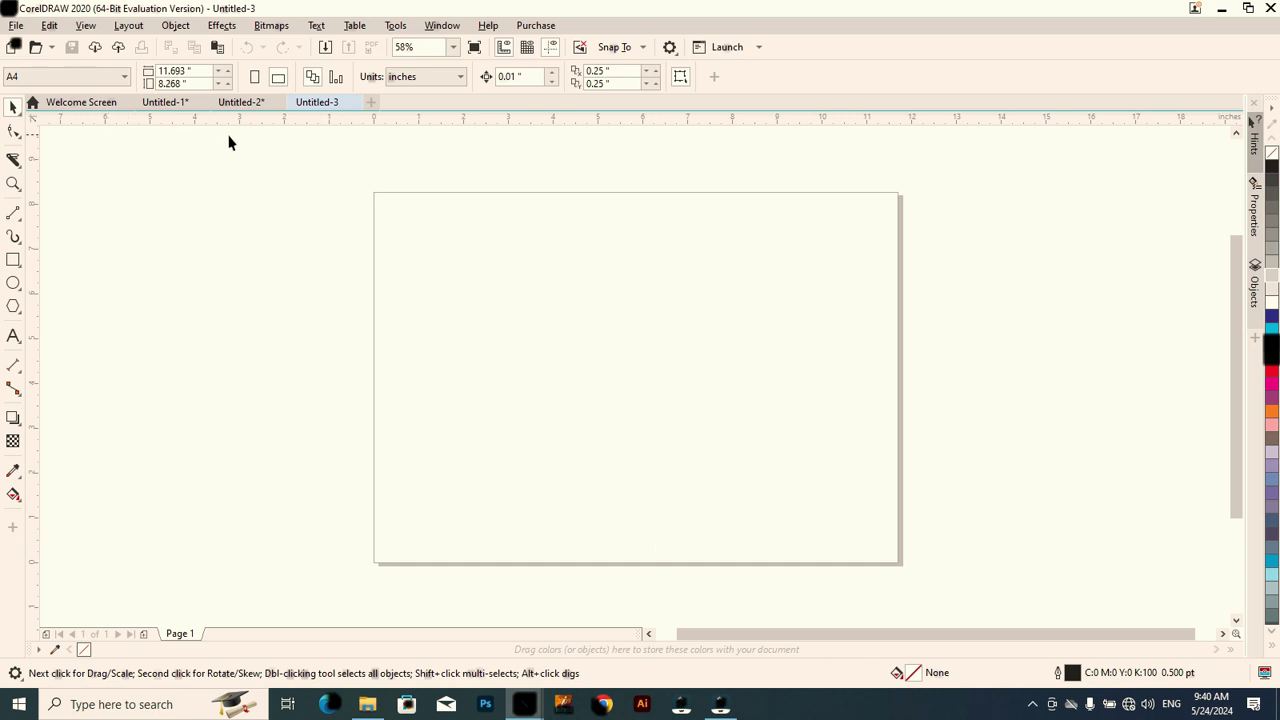
- Examine the Quran academy poster in Untitled-2, including its contact section, and the finished ALHAFIZ text effect in Untitled-1
left_click(240, 104)
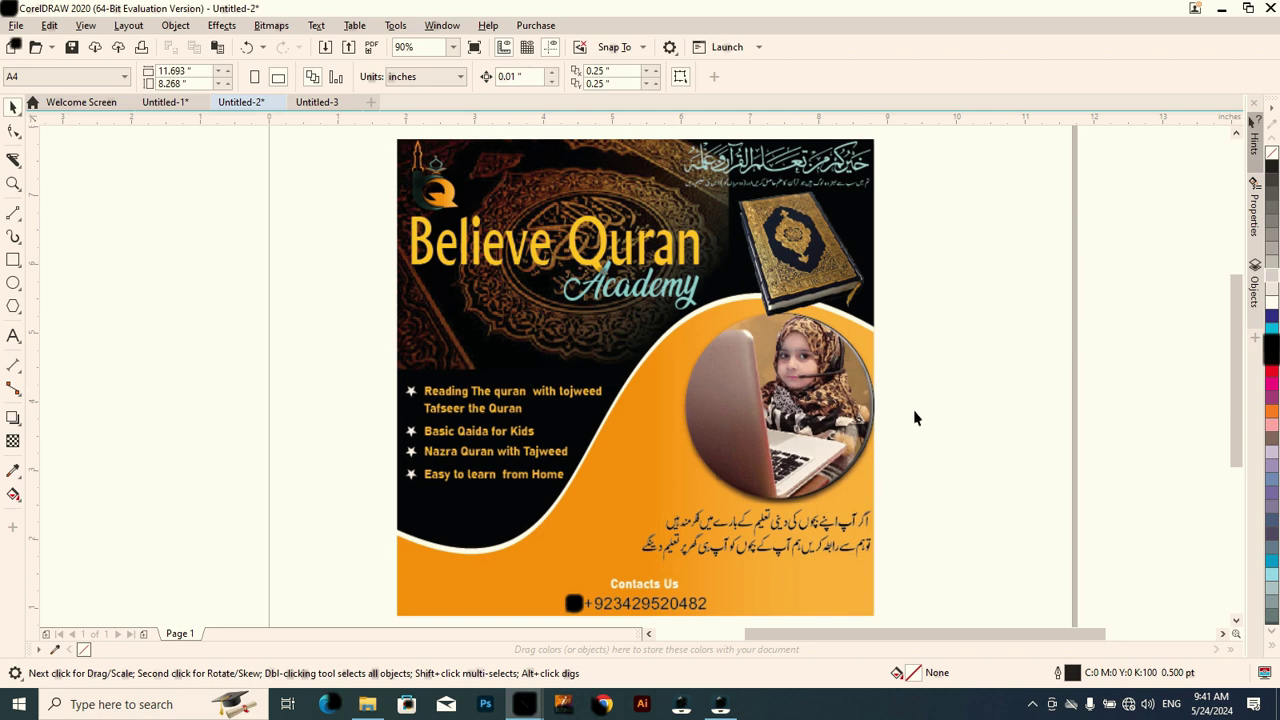
key("z")
left_click_drag(534, 562, 741, 619)
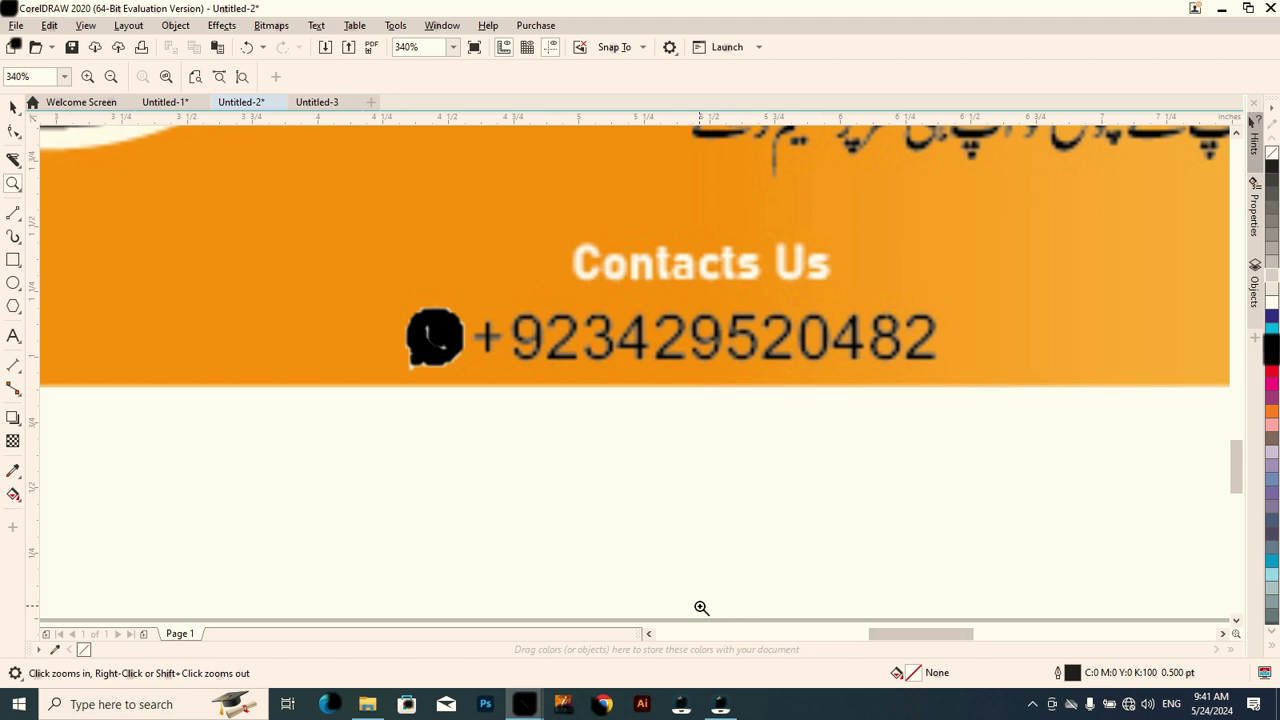
right_click(699, 607)
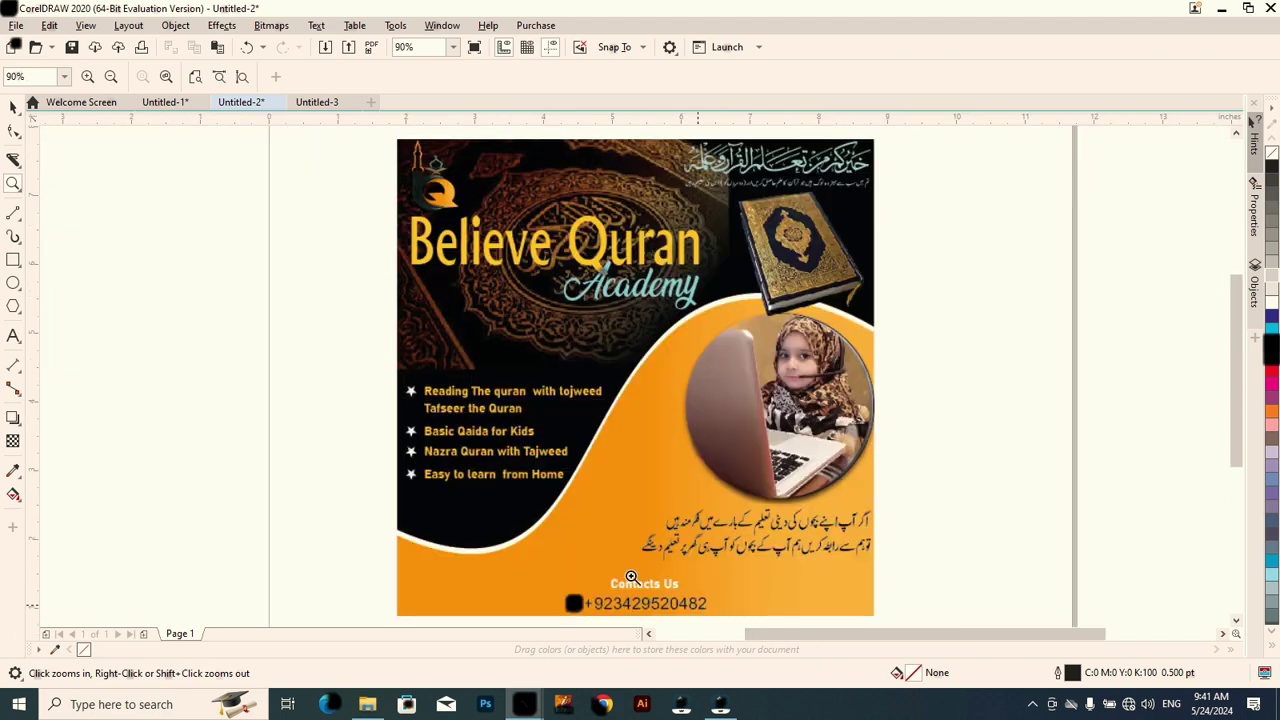
left_click(13, 107)
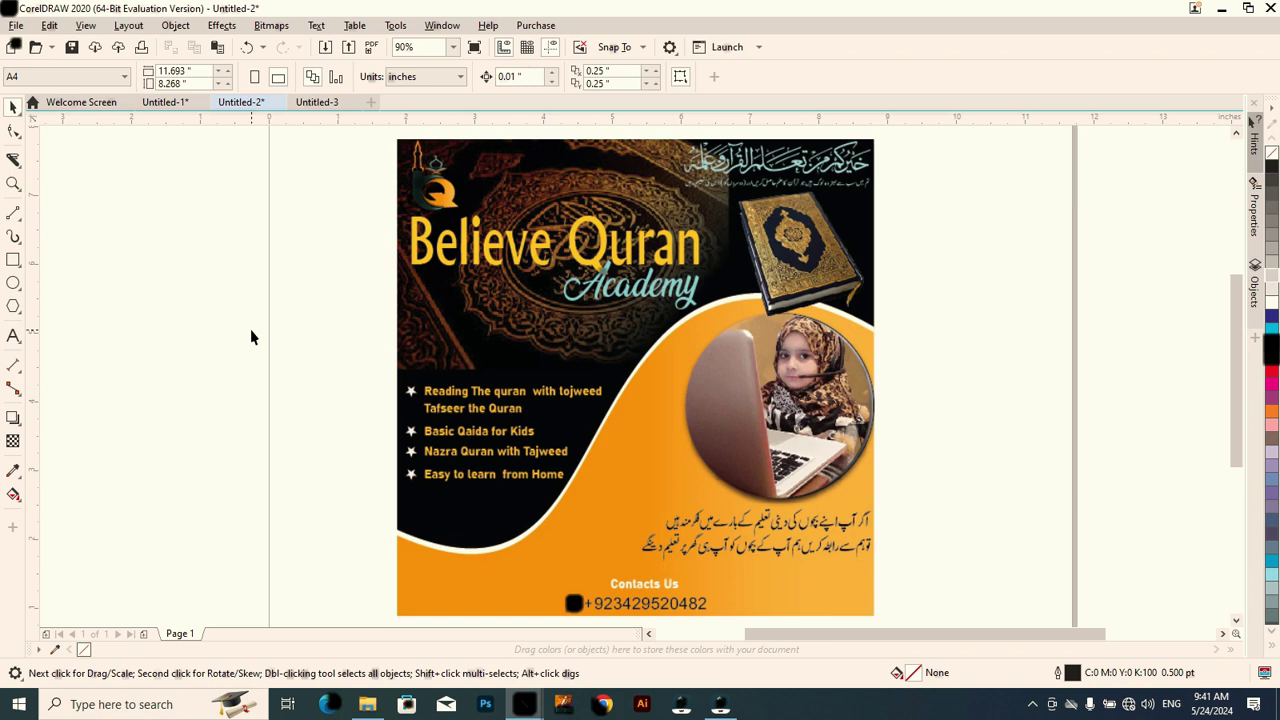
left_click(168, 104)
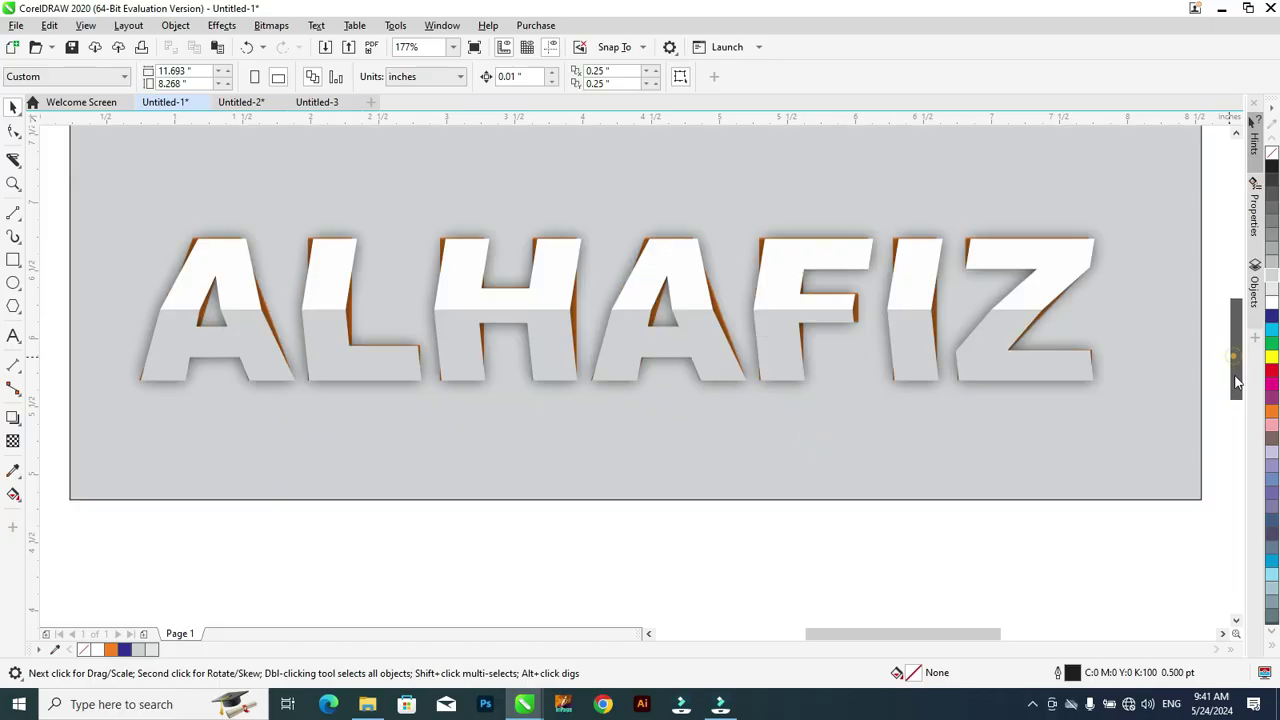
mouse_move(1236, 370)
left_mouse_down()
mouse_move(1236, 407)
mouse_move(1236, 363)
left_mouse_up()
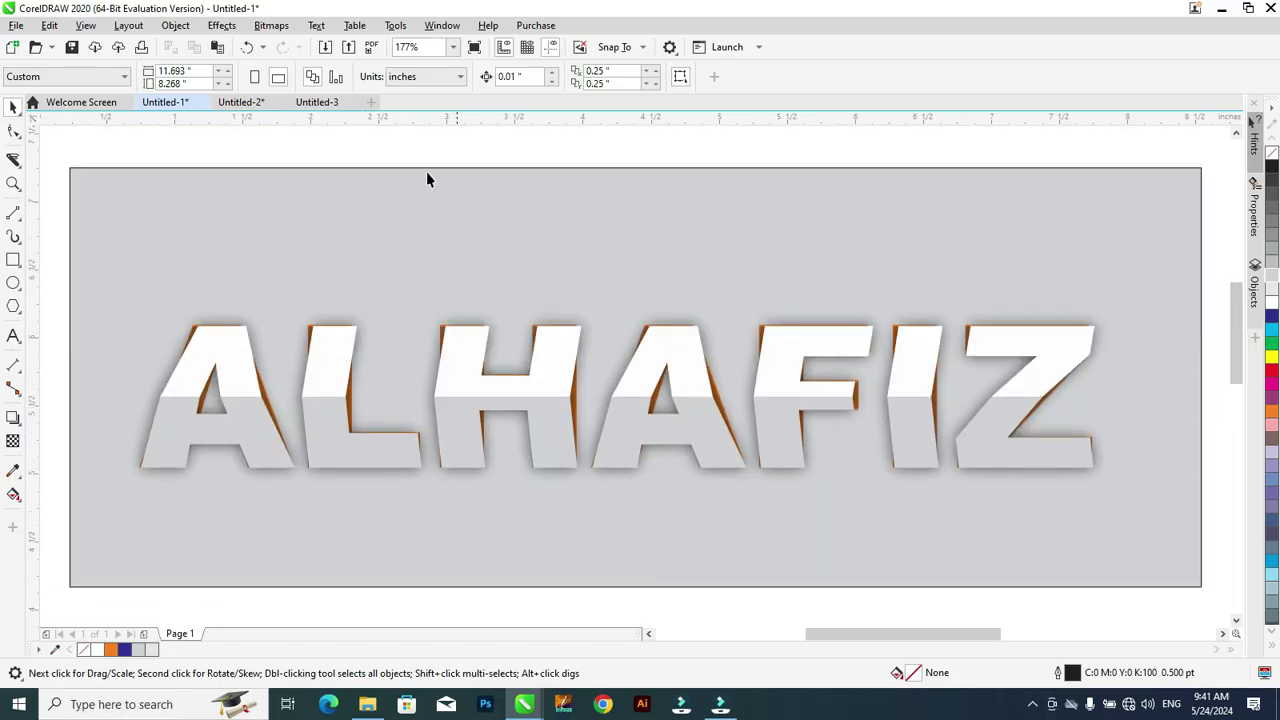
- Add the artistic text "ALHAFIZ" in the Untitled-3 document and enlarge it to about 184.5 pt
left_click(313, 104)
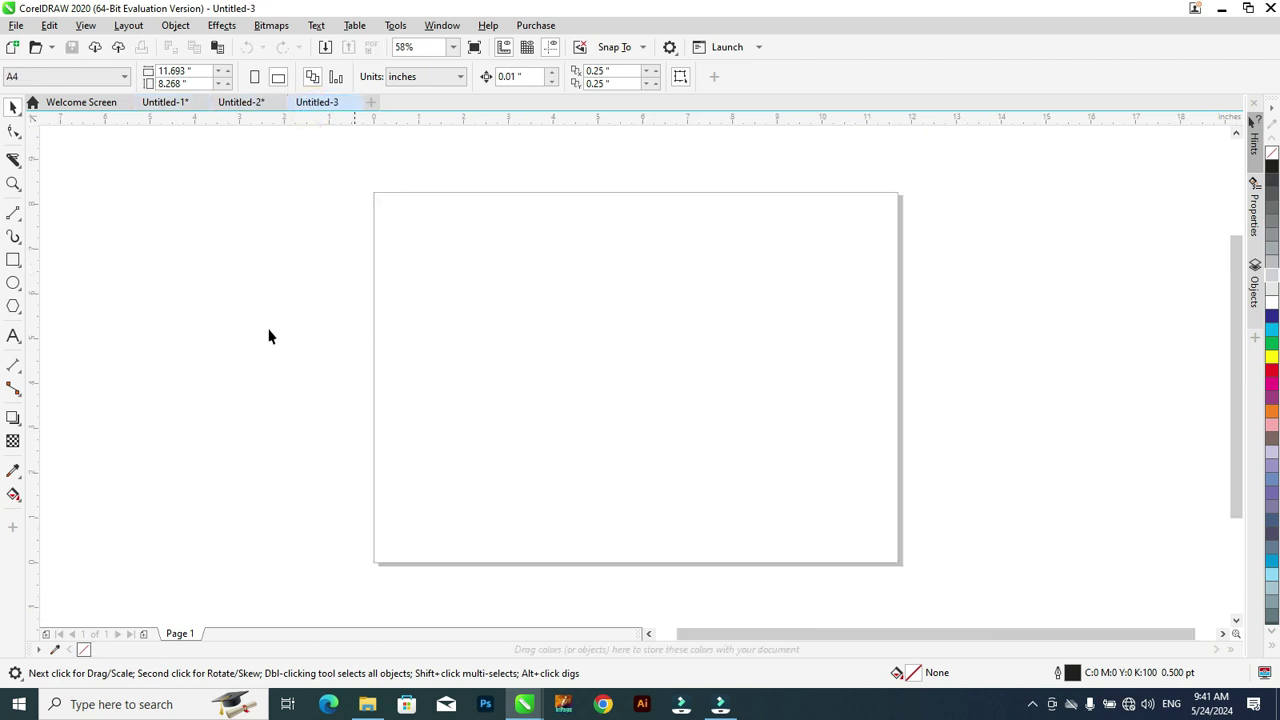
left_click(13, 336)
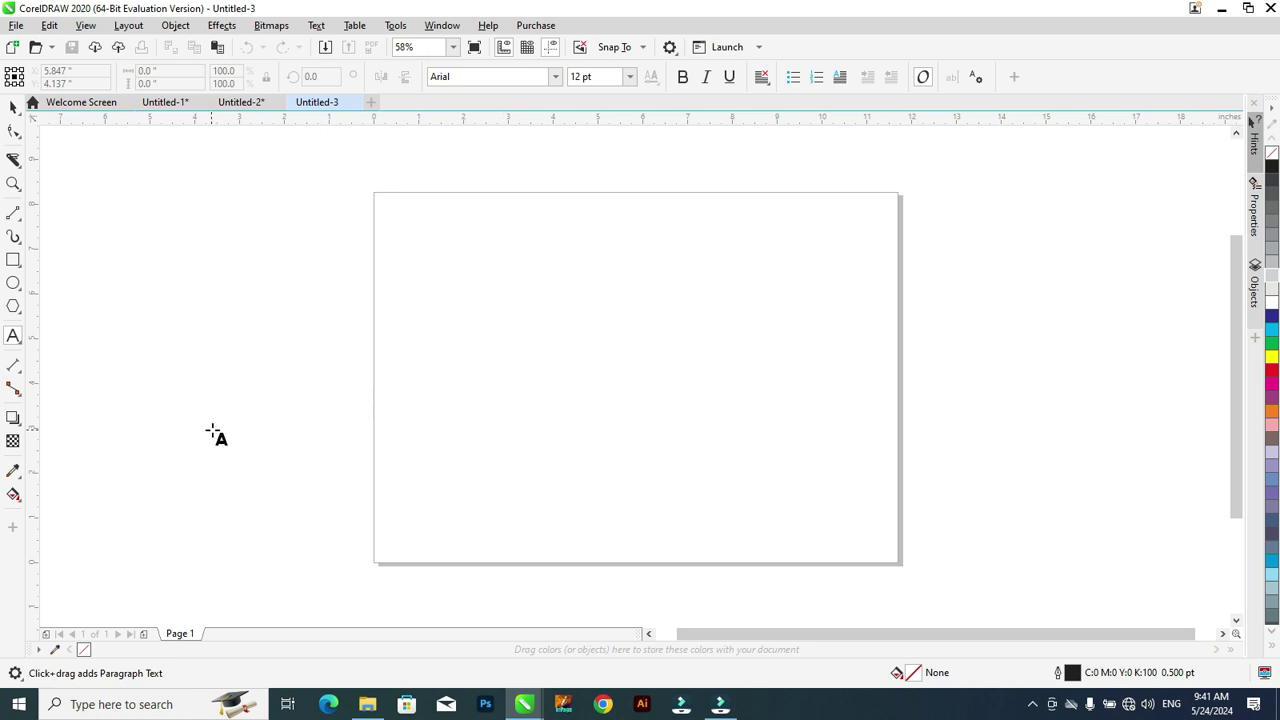
left_click(297, 432)
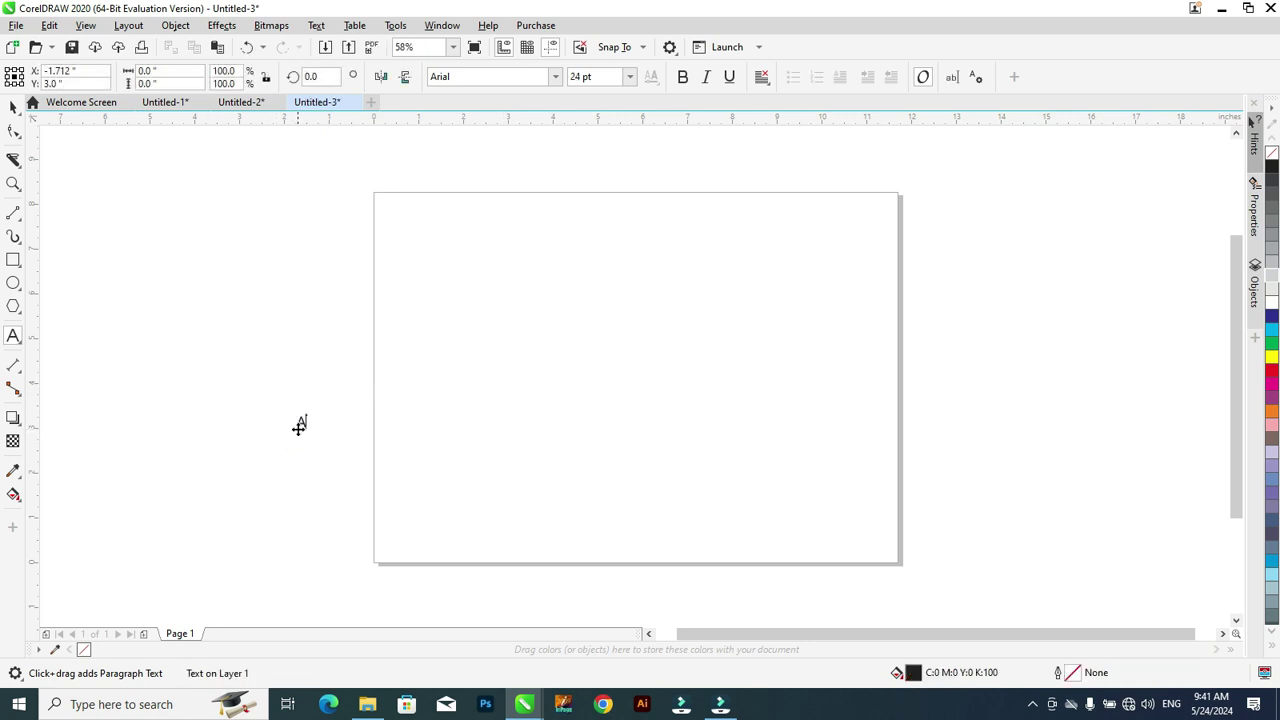
type("ALHAFIZ")
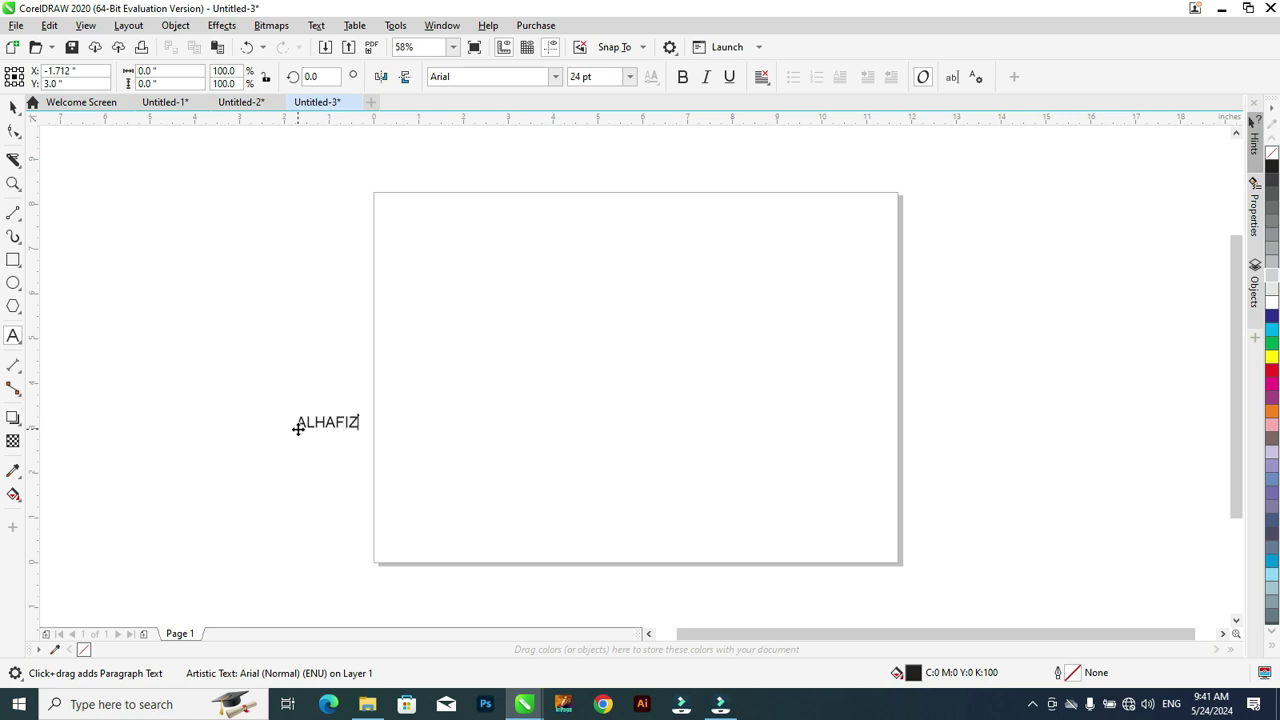
left_click(13, 107)
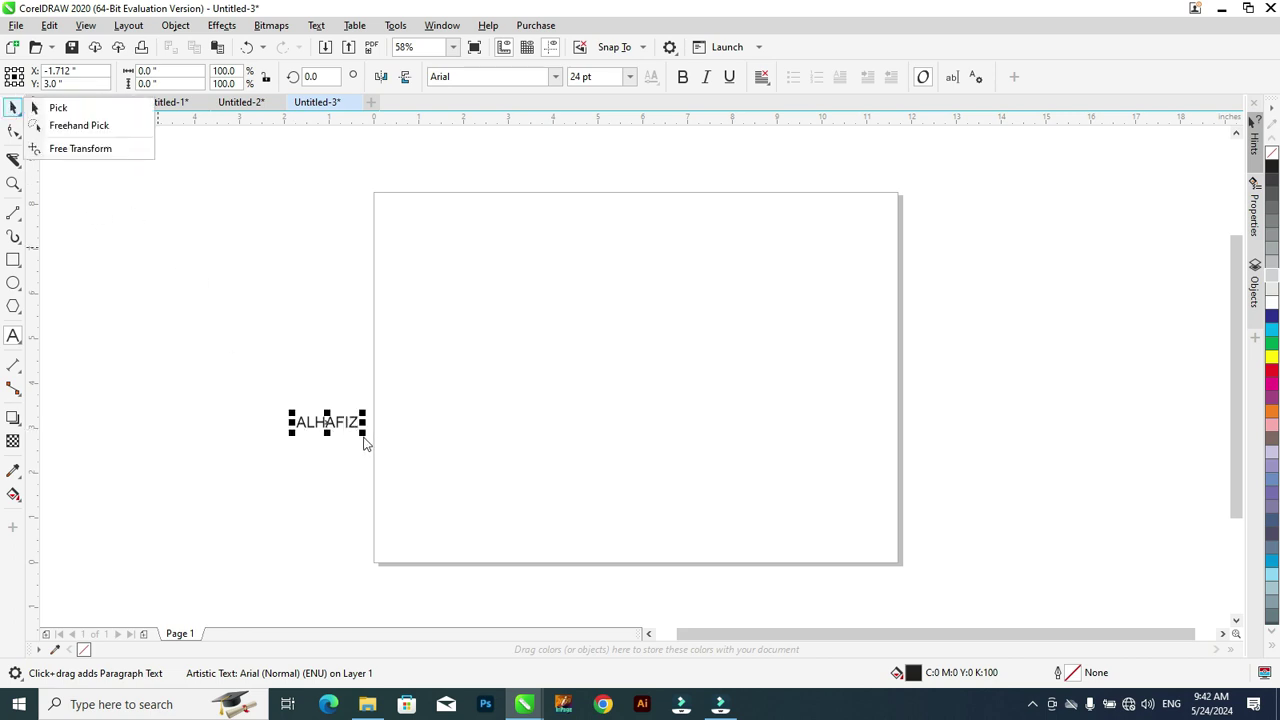
left_click_drag(363, 435, 688, 543)
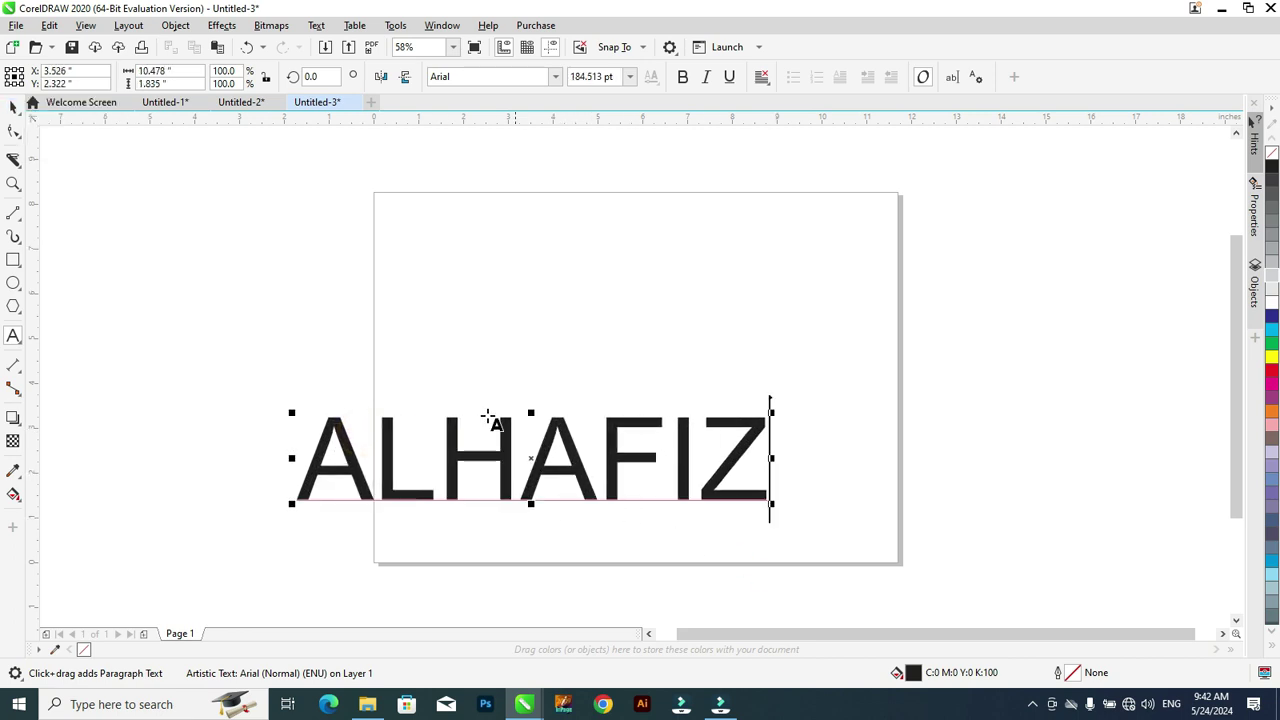
- Move the ALHAFIZ text up to the middle of the page and change its font to Arial Black
left_click(14, 108)
left_click_drag(529, 460, 560, 341)
left_click(555, 77)
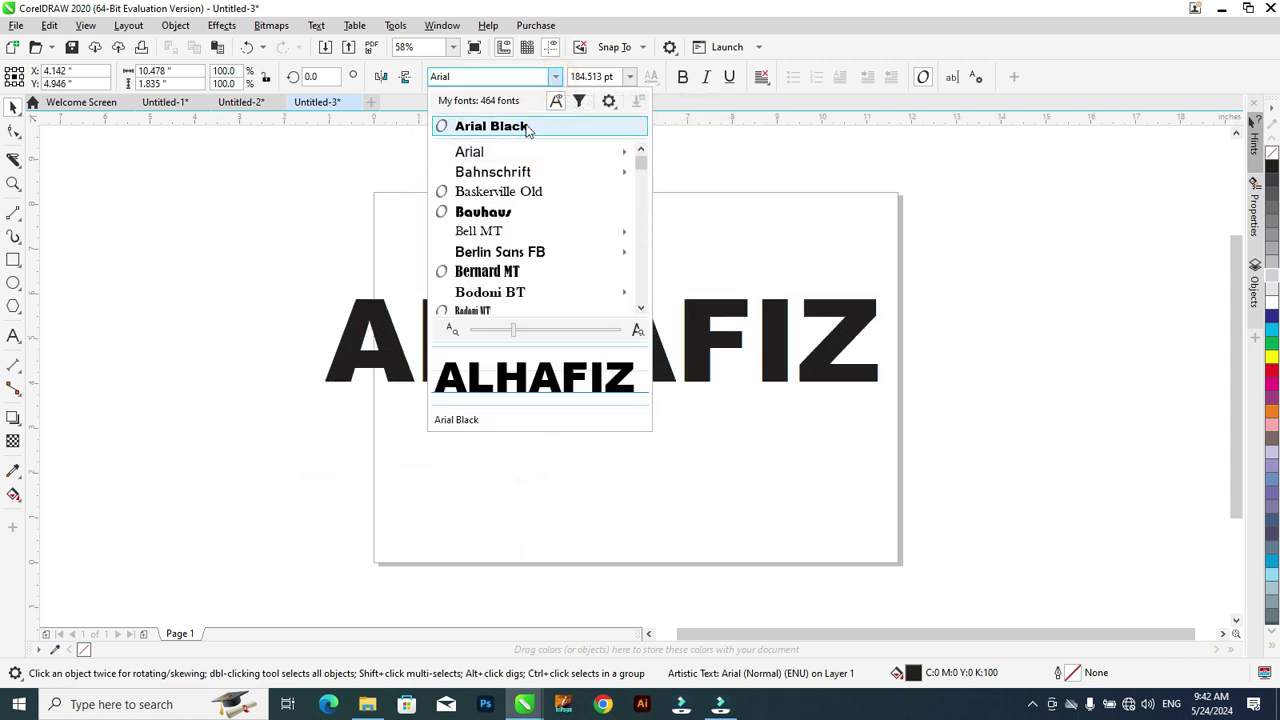
left_click(527, 130)
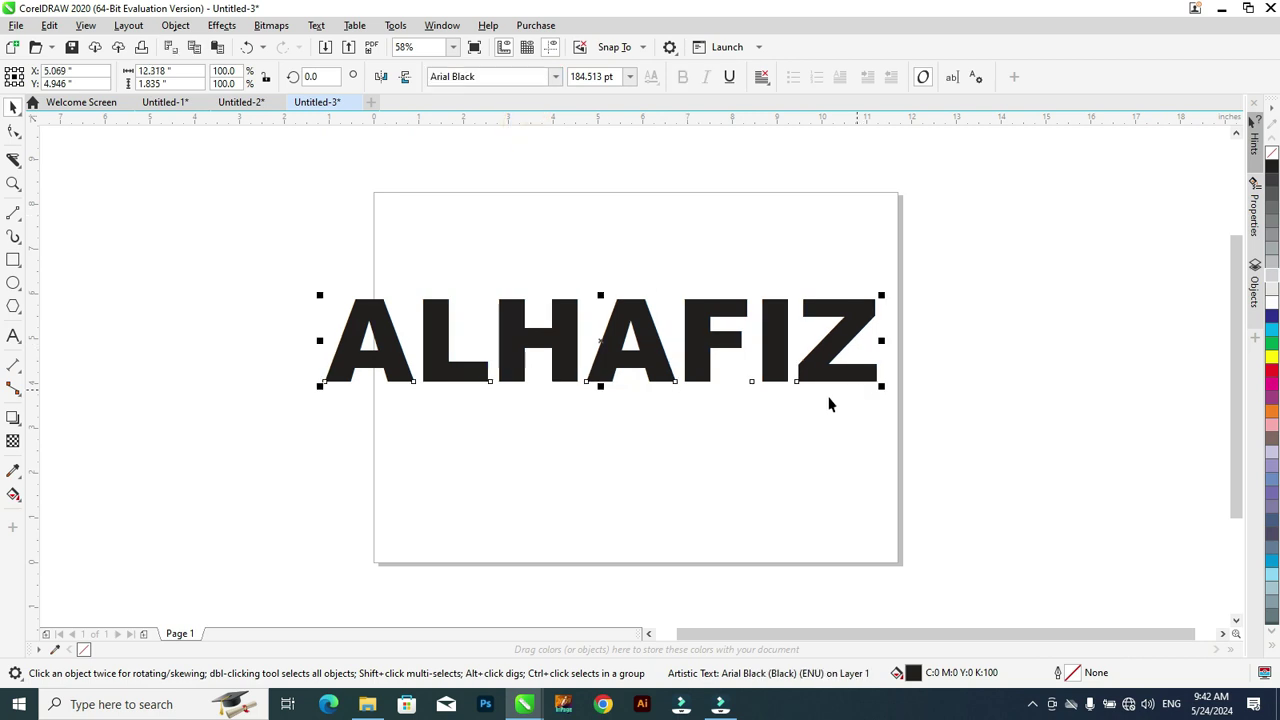
- Reposition the ALHAFIZ text slightly higher and across the page, and fill it with orange
left_click_drag(880, 390, 976, 403)
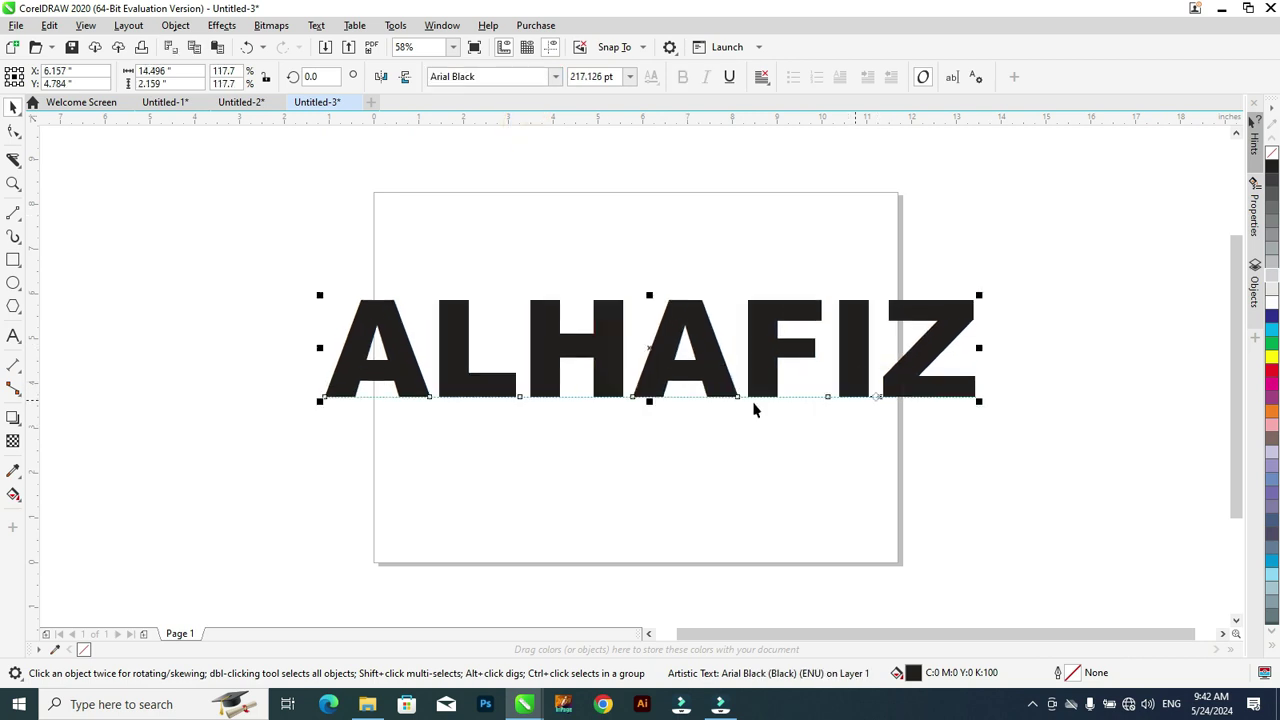
left_click_drag(651, 401, 660, 361)
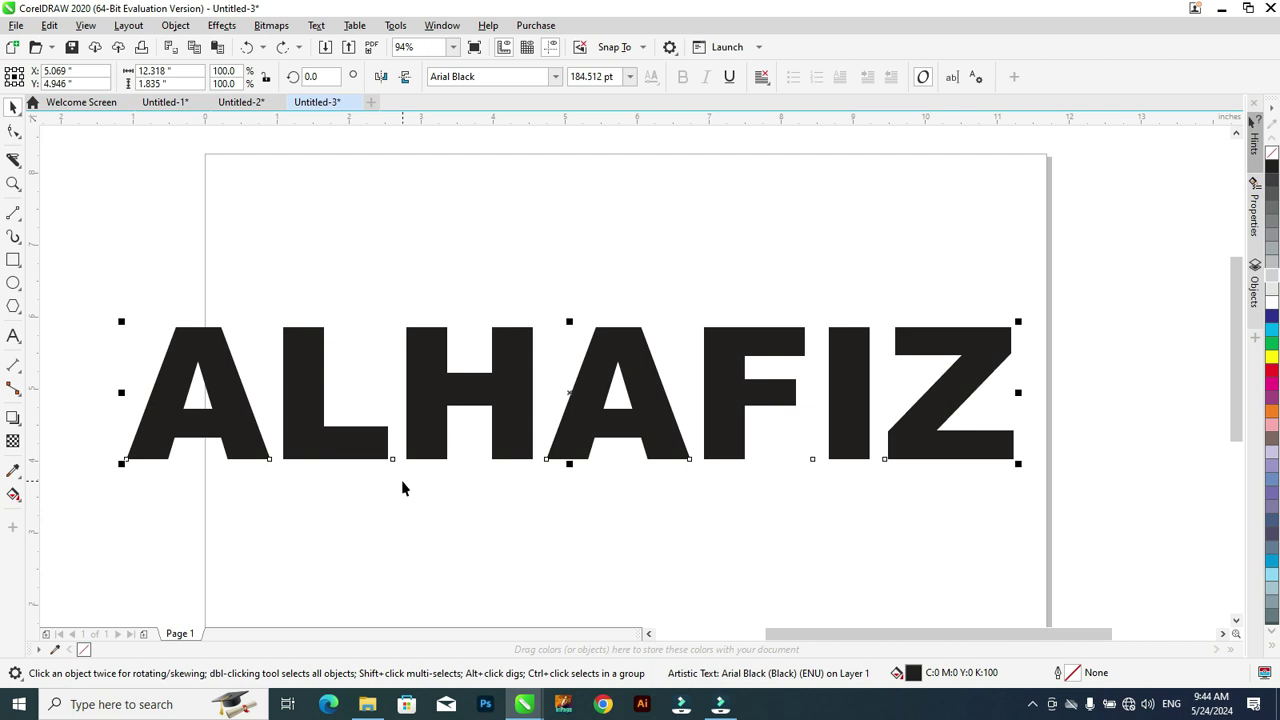
left_click_drag(509, 408, 533, 365)
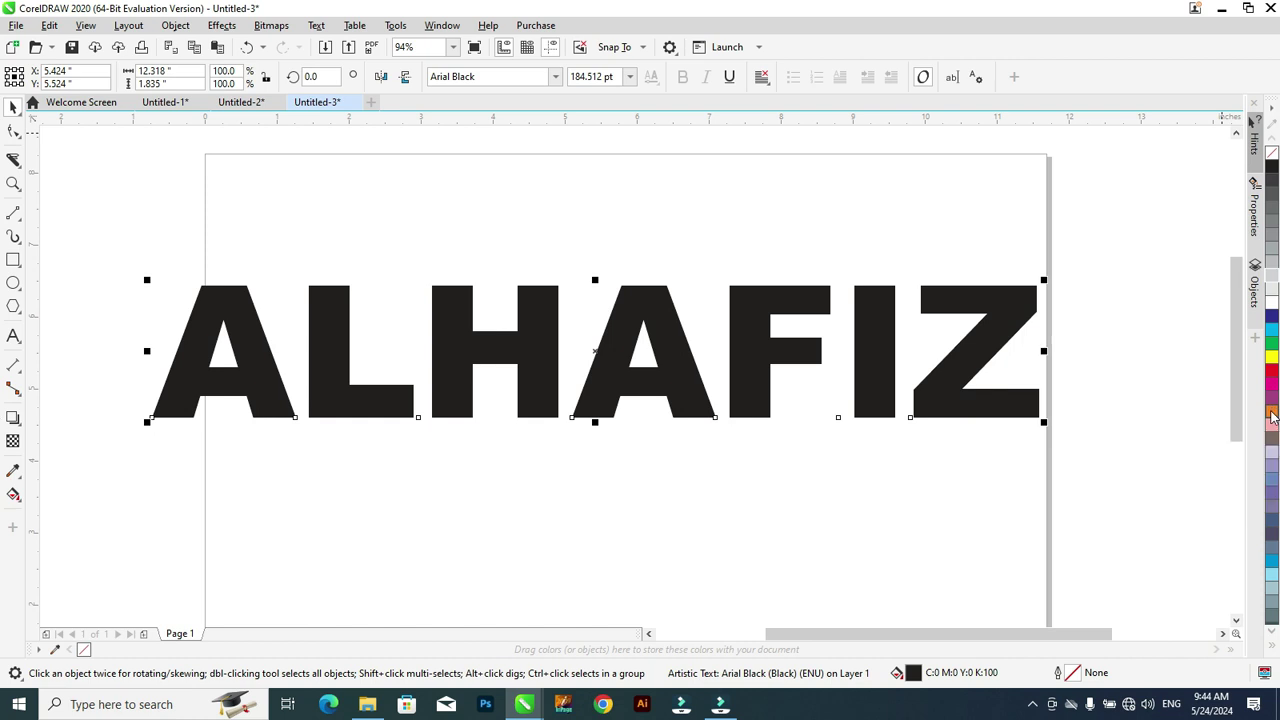
left_click(1272, 414)
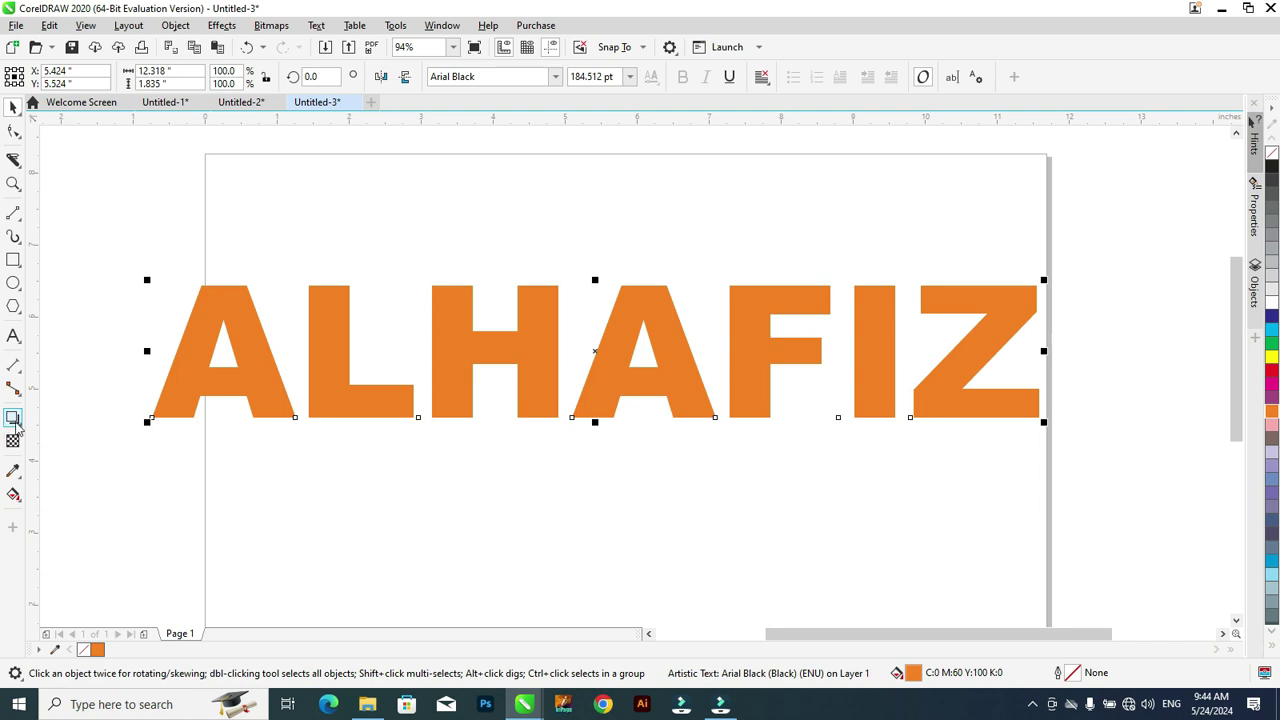
- Apply a shadow to the orange text with a horizontal offset of about 0.07 inches and make it an Inner Shadow
left_click(13, 418)
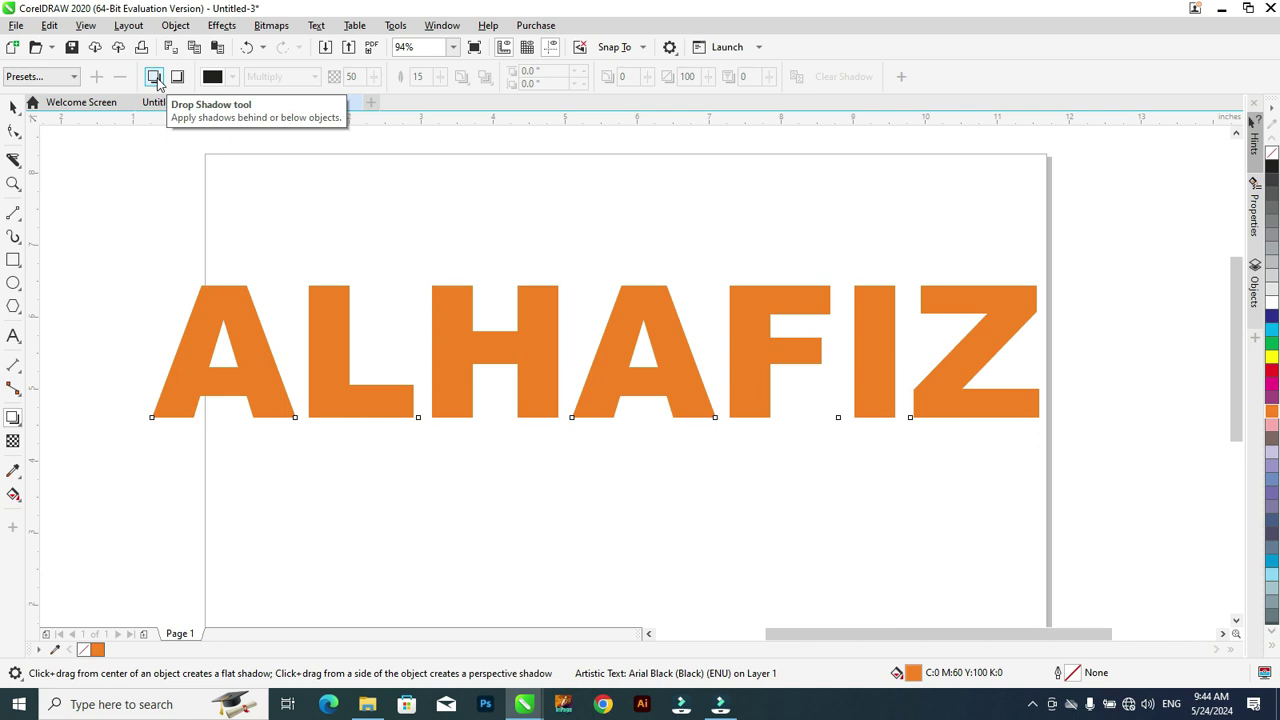
left_click_drag(595, 351, 1042, 351)
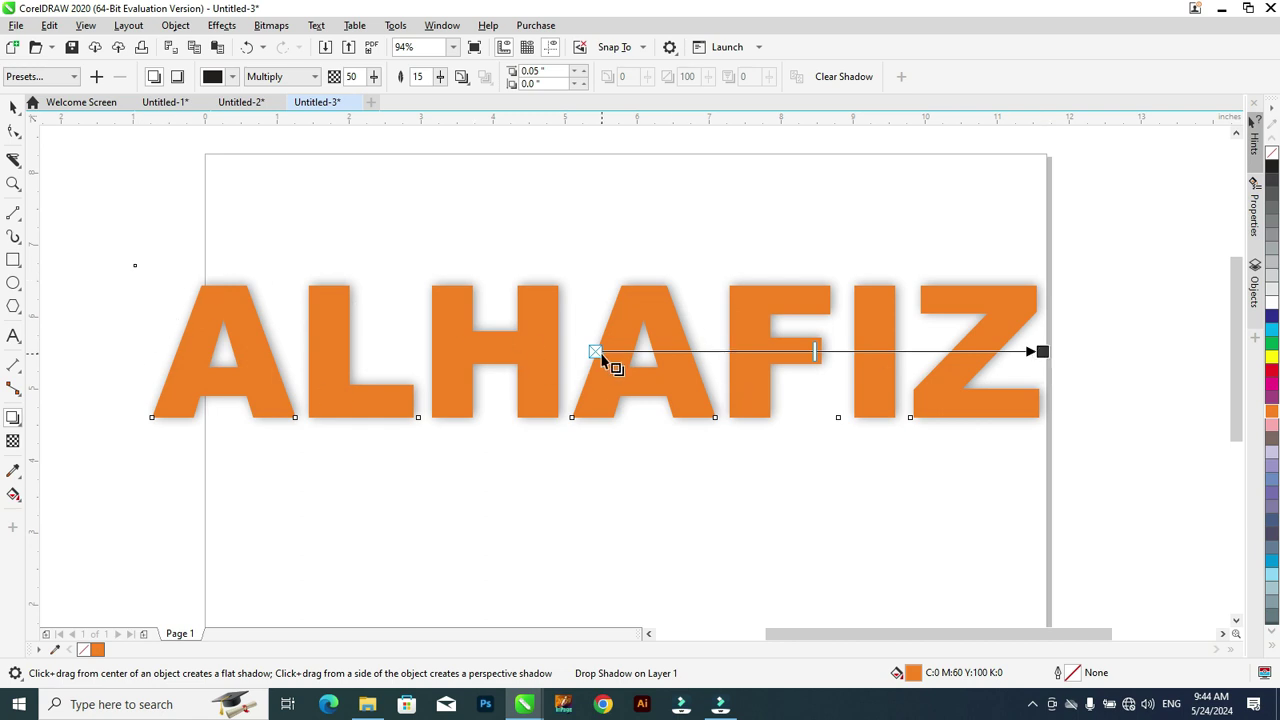
left_click_drag(1043, 350, 1043, 349)
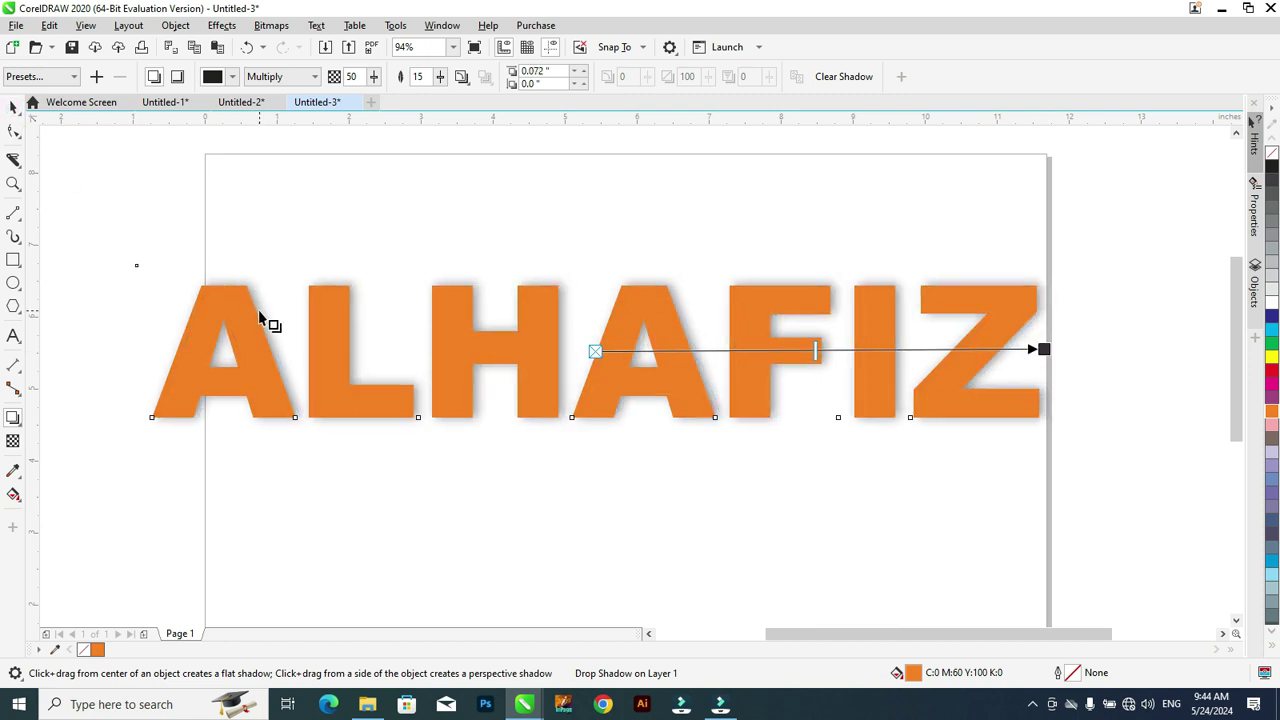
left_click(177, 78)
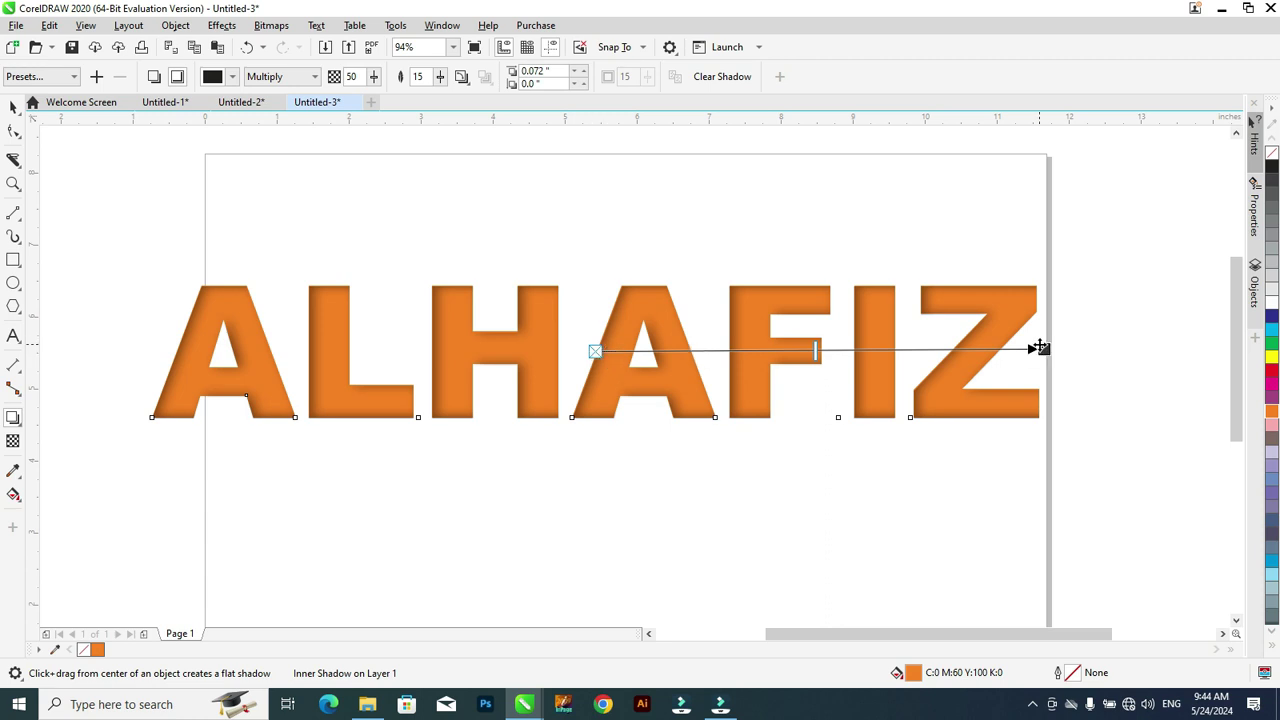
- Set the inner shadow's feathering to 17 and its opacity to 40, and deselect the text
double_click(420, 76)
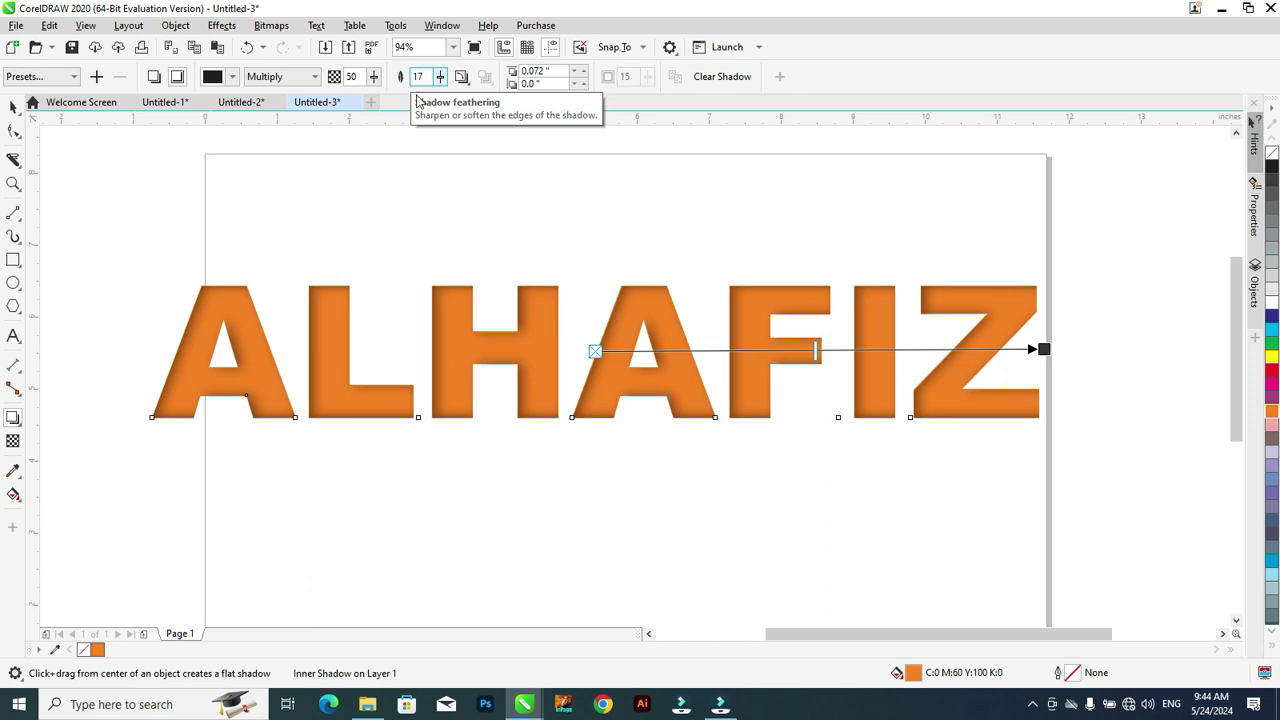
double_click(355, 77)
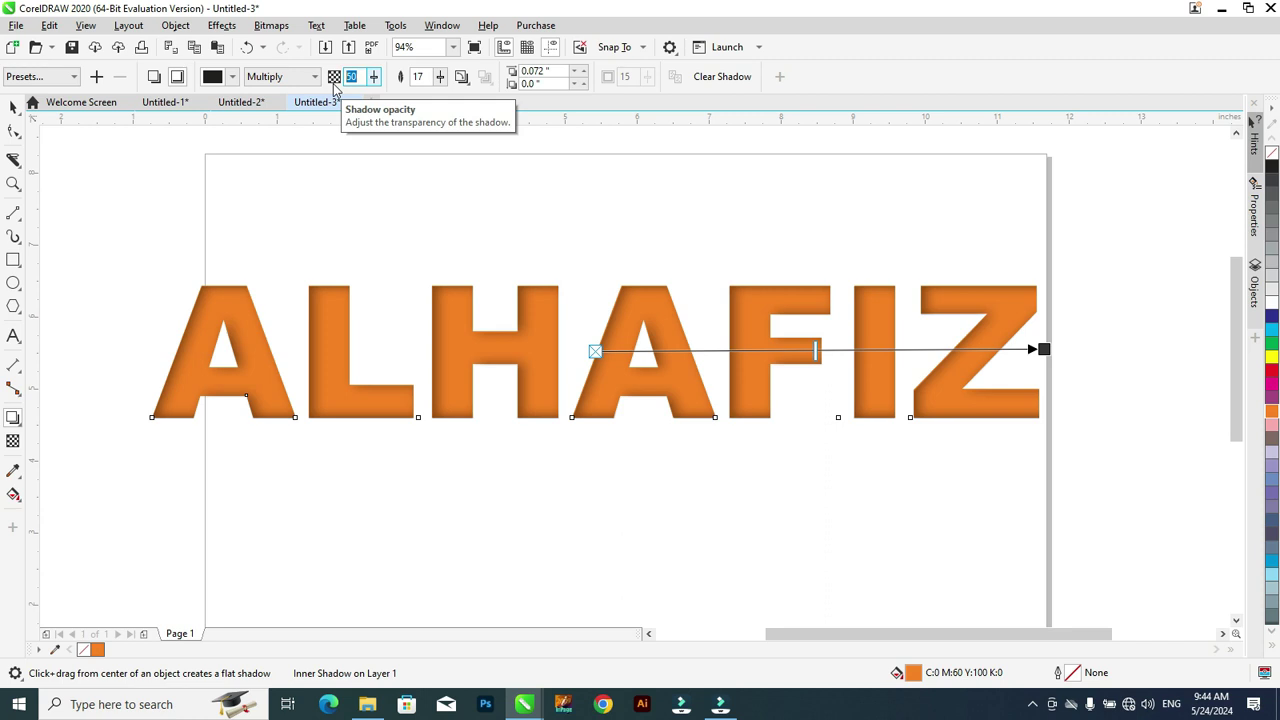
key("Return")
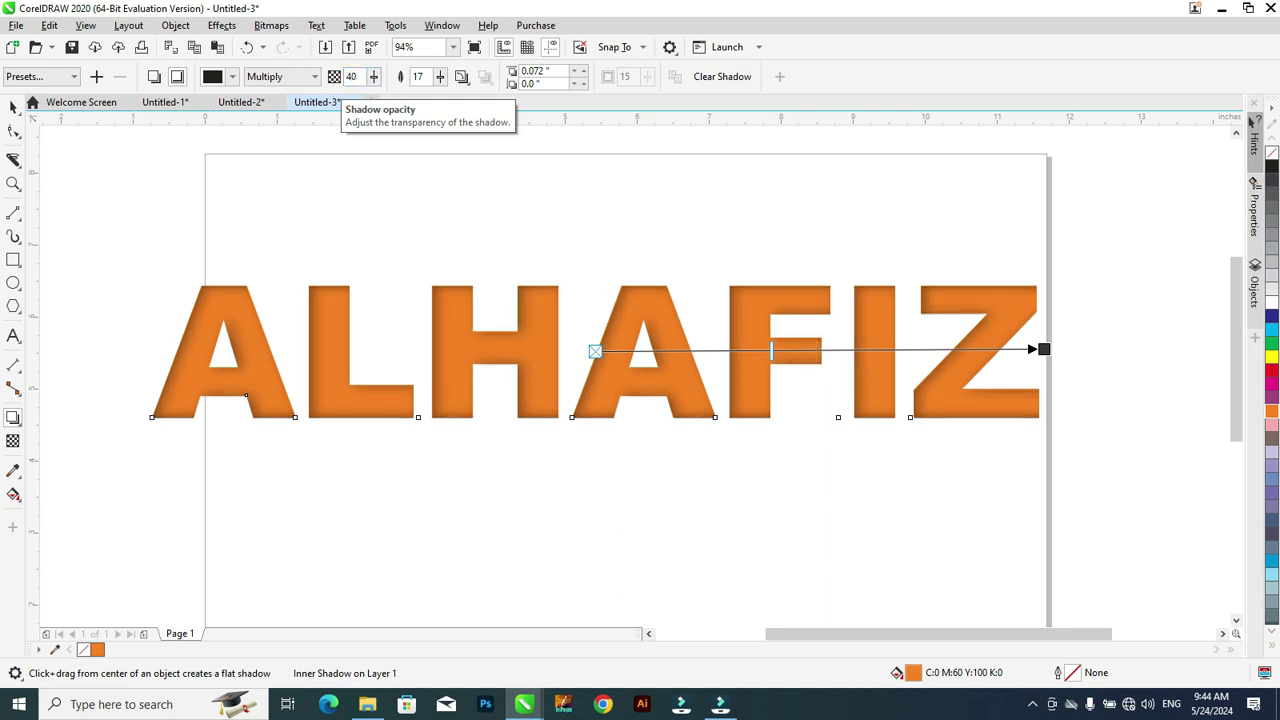
left_click(8, 108)
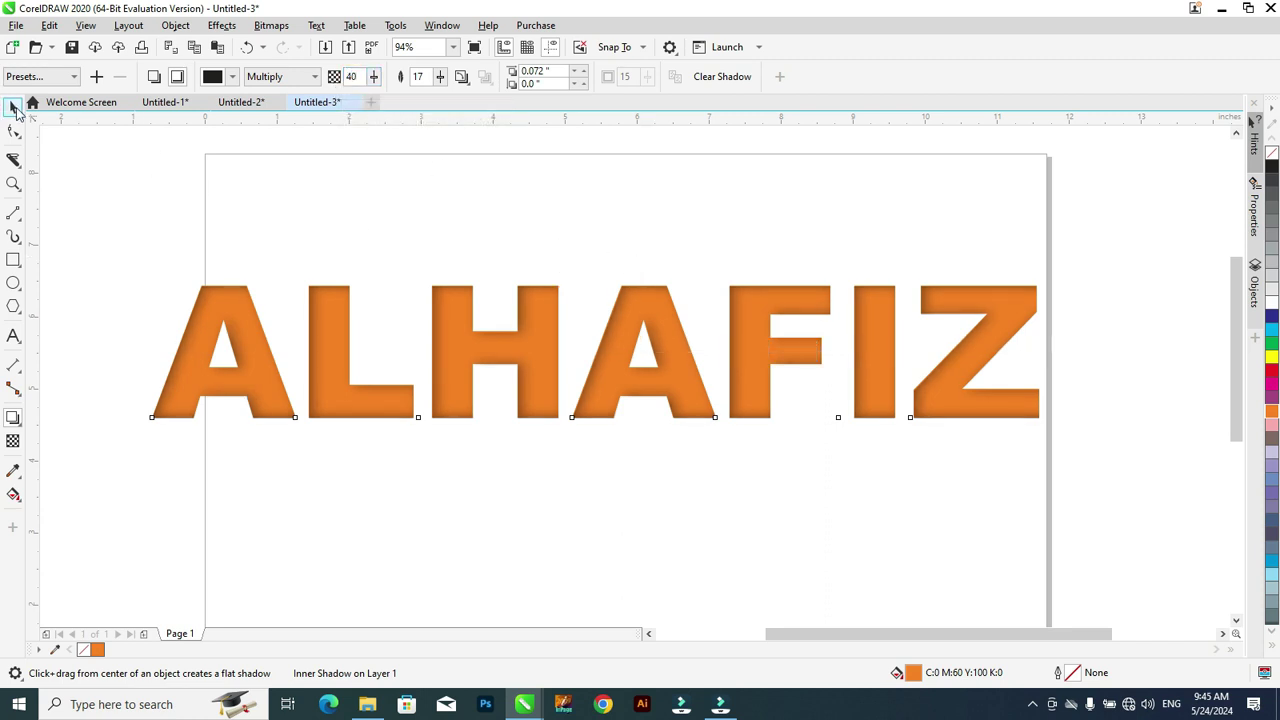
left_click(497, 223)
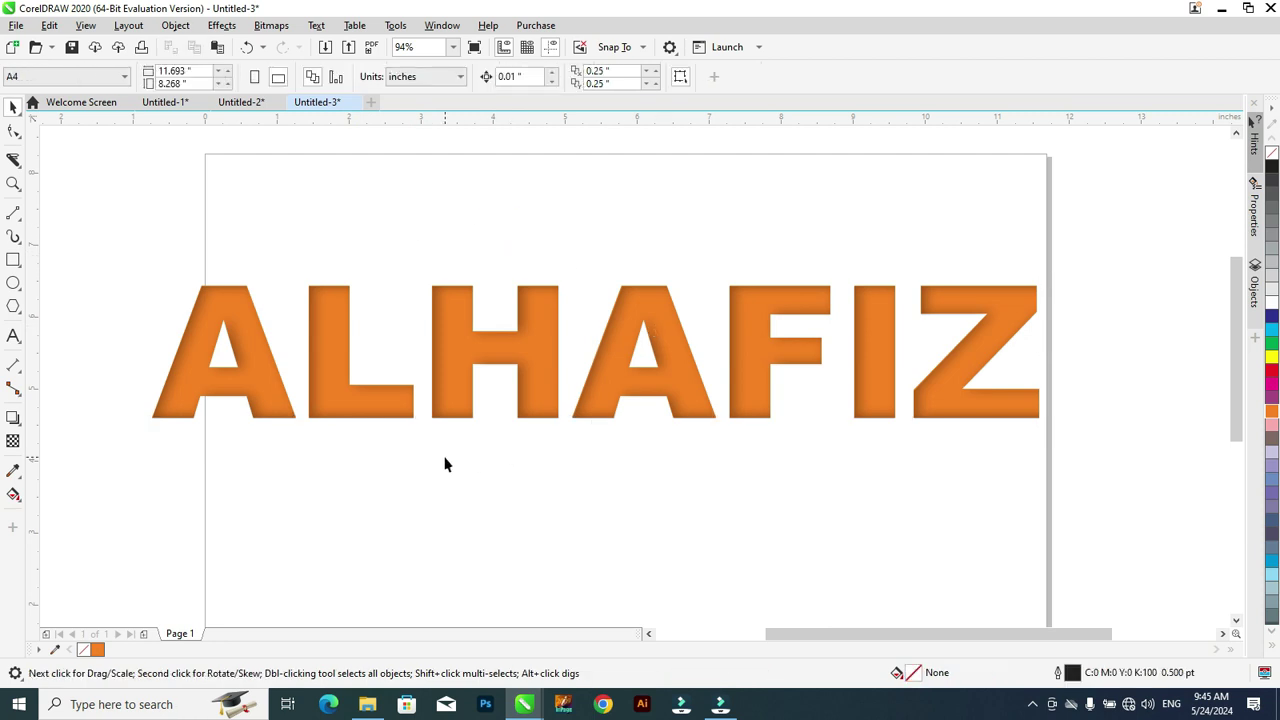
- Paste the black copy of the ALHAFIZ text and centre it horizontally and vertically on the orange text
key("ctrl+v")
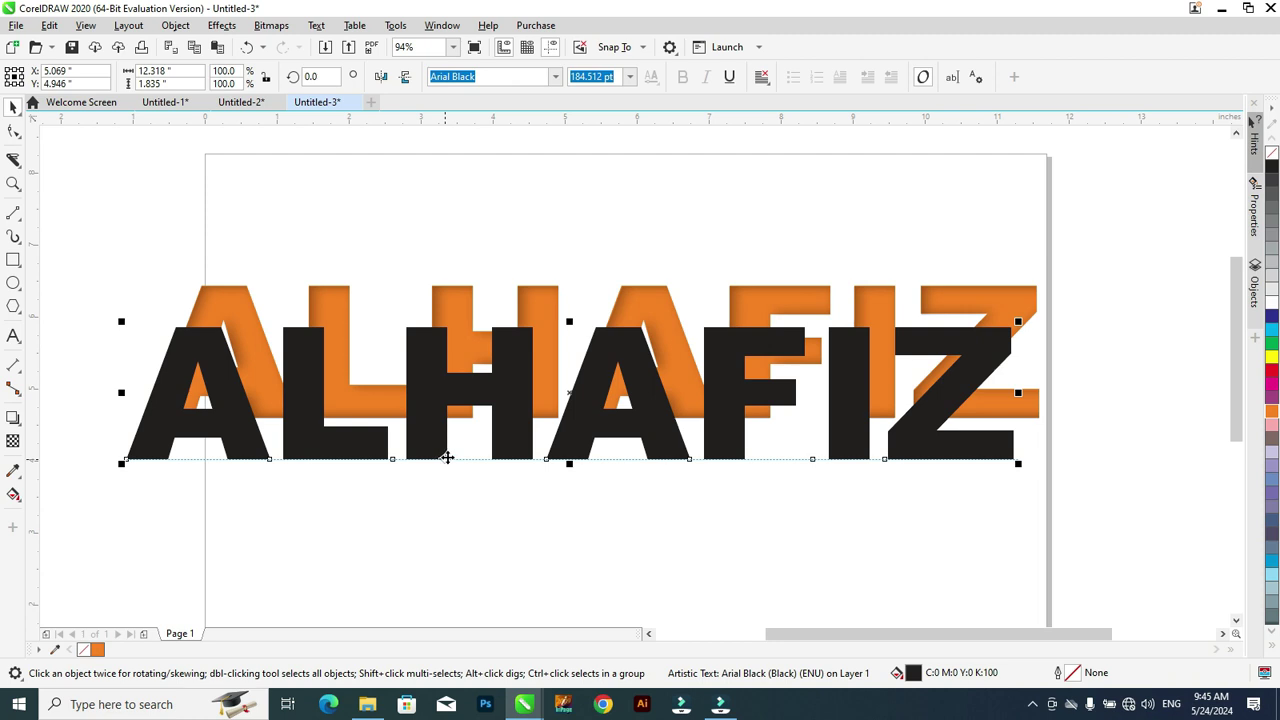
left_click(546, 295, "shift")
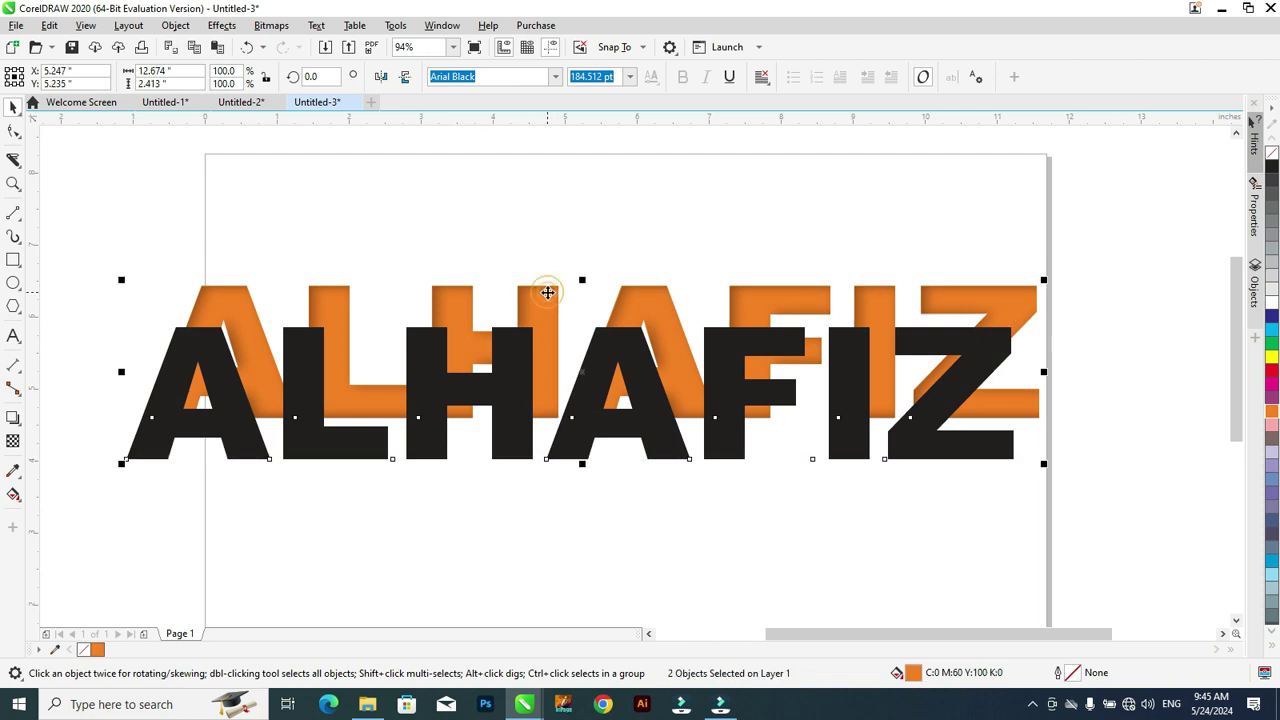
key("c")
key("e")
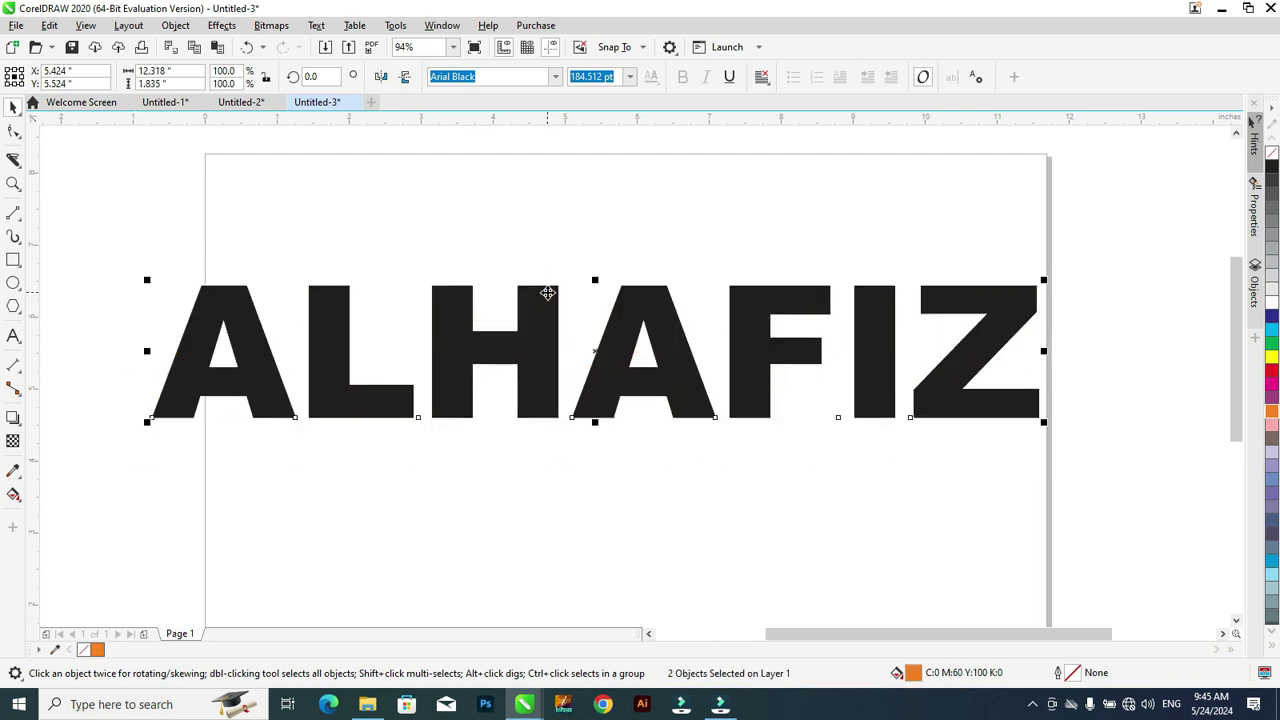
left_click(493, 248)
left_click(531, 343)
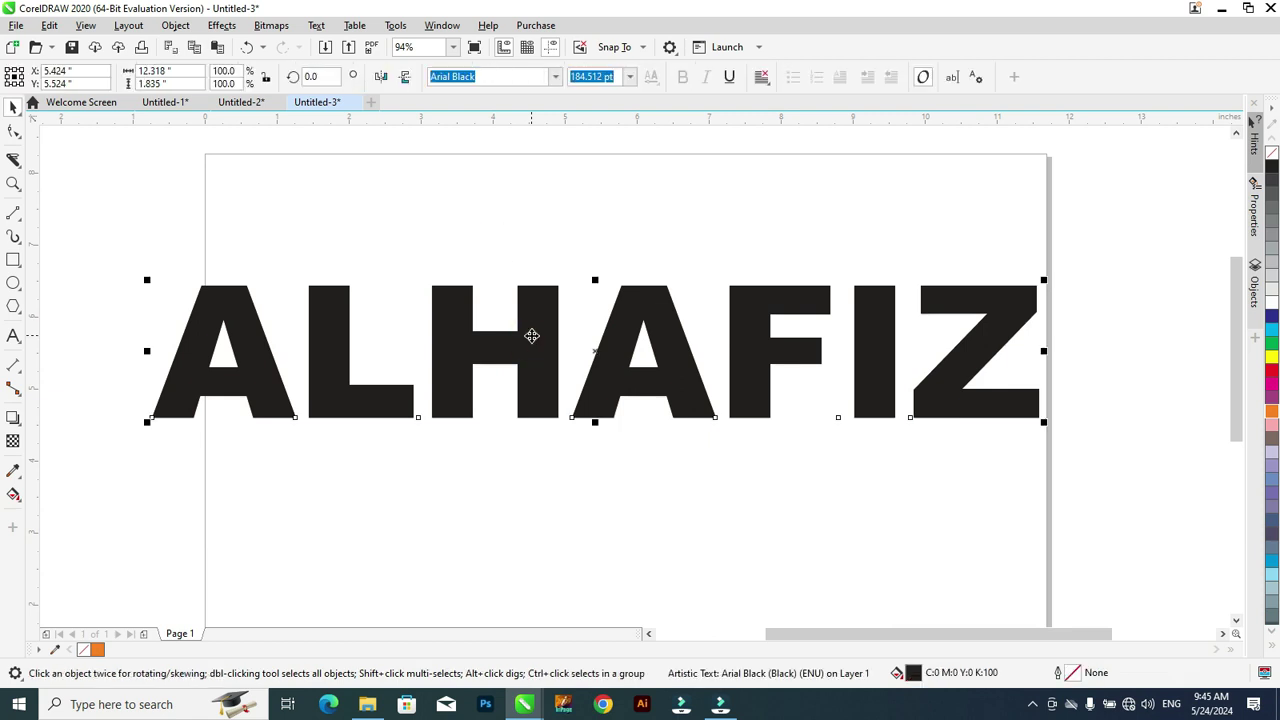
- Draw a nearly horizontal line about 12.6 inches long across the middle of the black ALHAFIZ letters
left_click(120, 319)
left_click(192, 337)
left_click(13, 214)
left_click_drag(137, 347, 1050, 366)
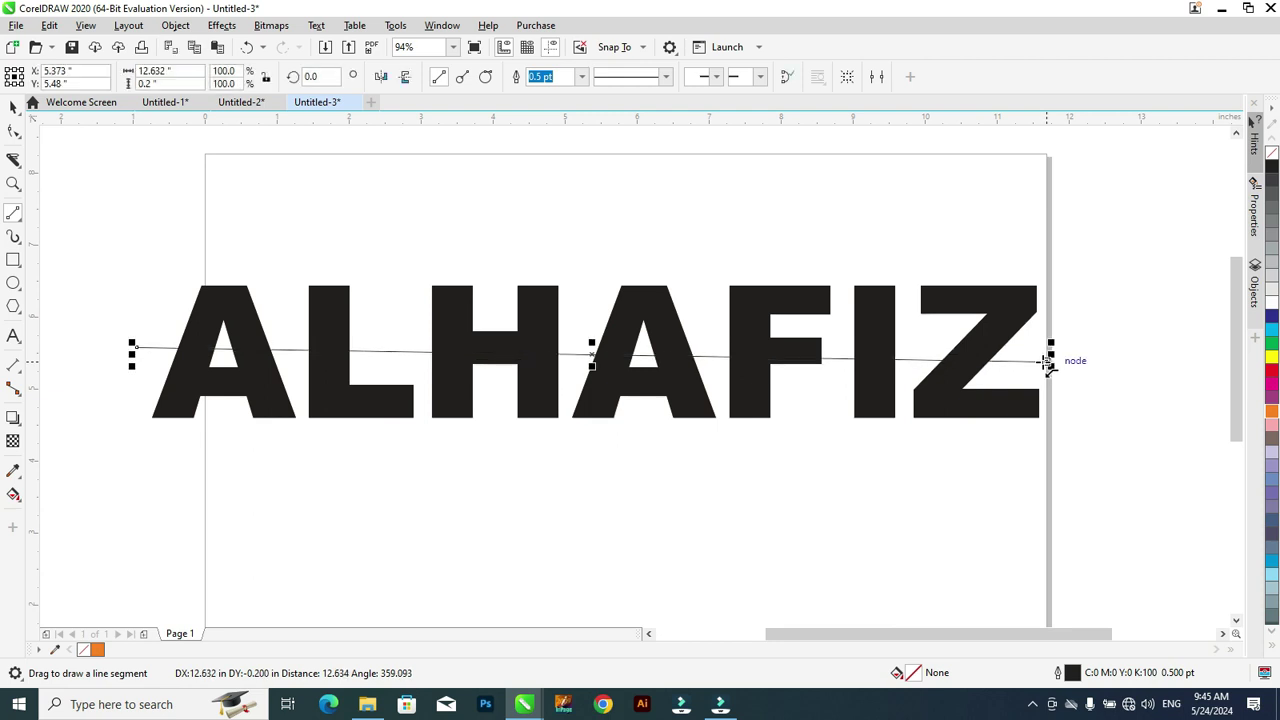
- Select the line together with the black ALHAFIZ text and align the line to the text's centre
left_click(13, 107)
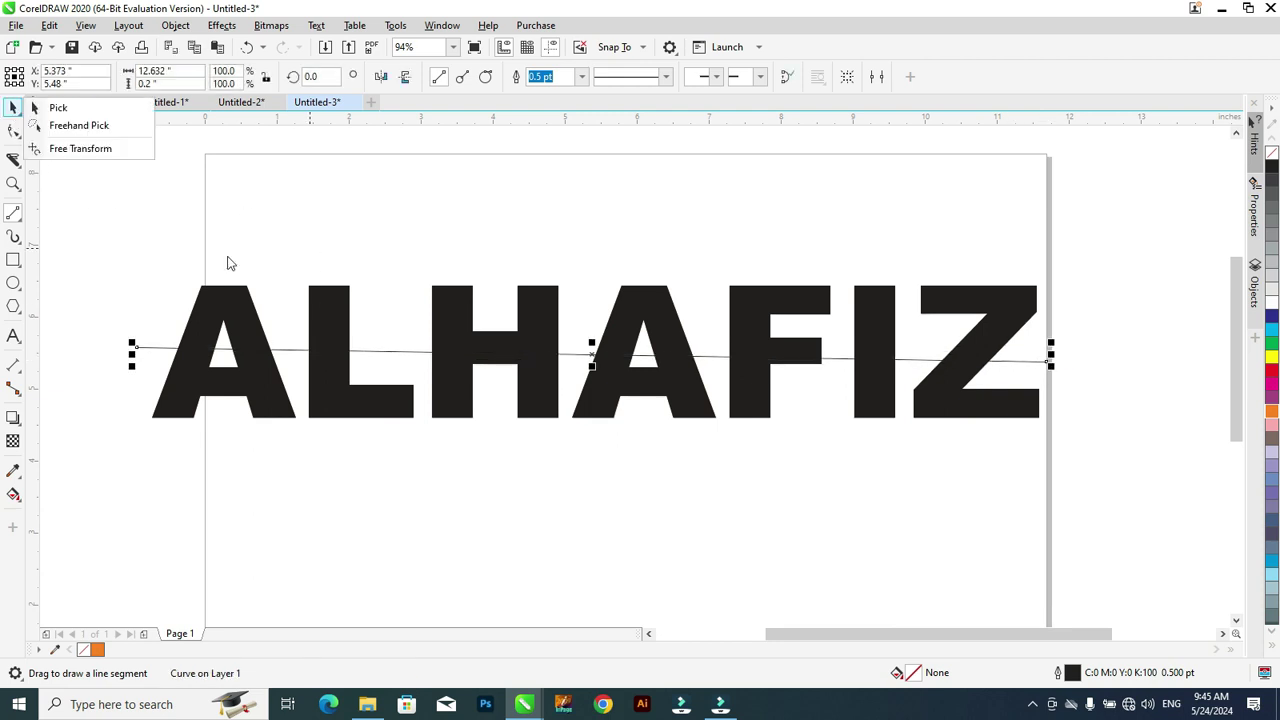
left_click(13, 107)
left_click(48, 106)
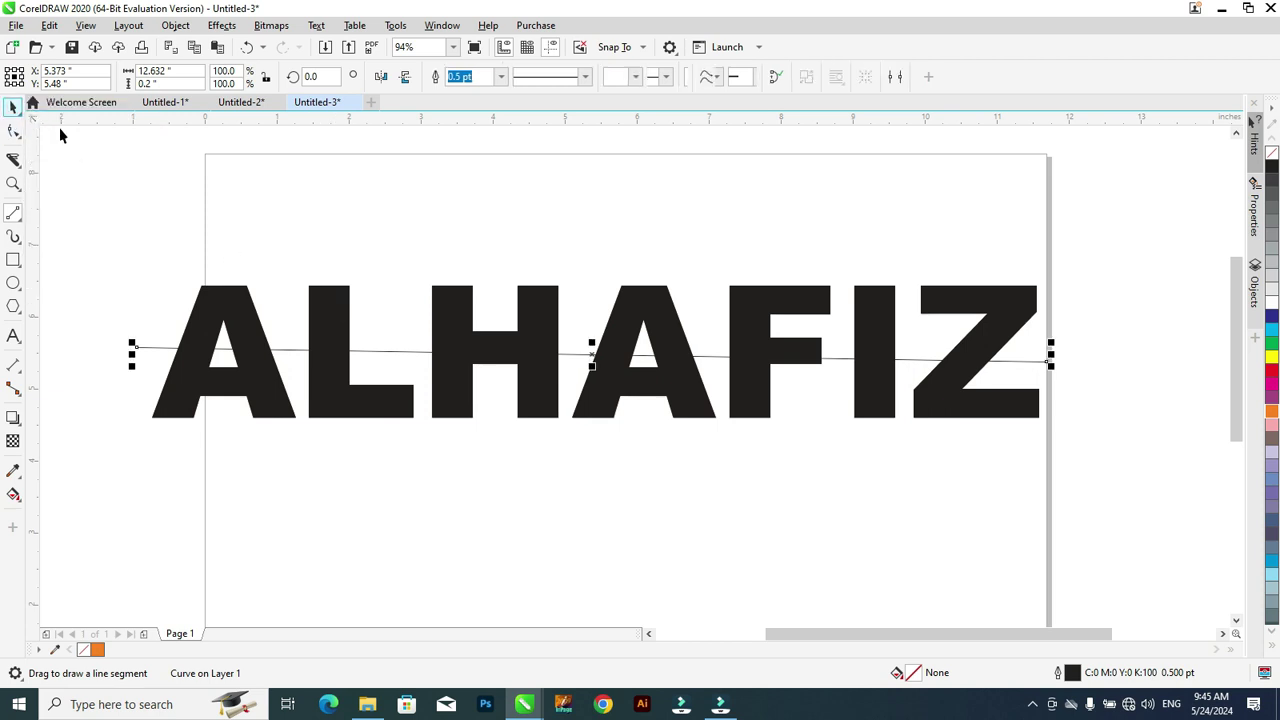
left_click(333, 314, "shift")
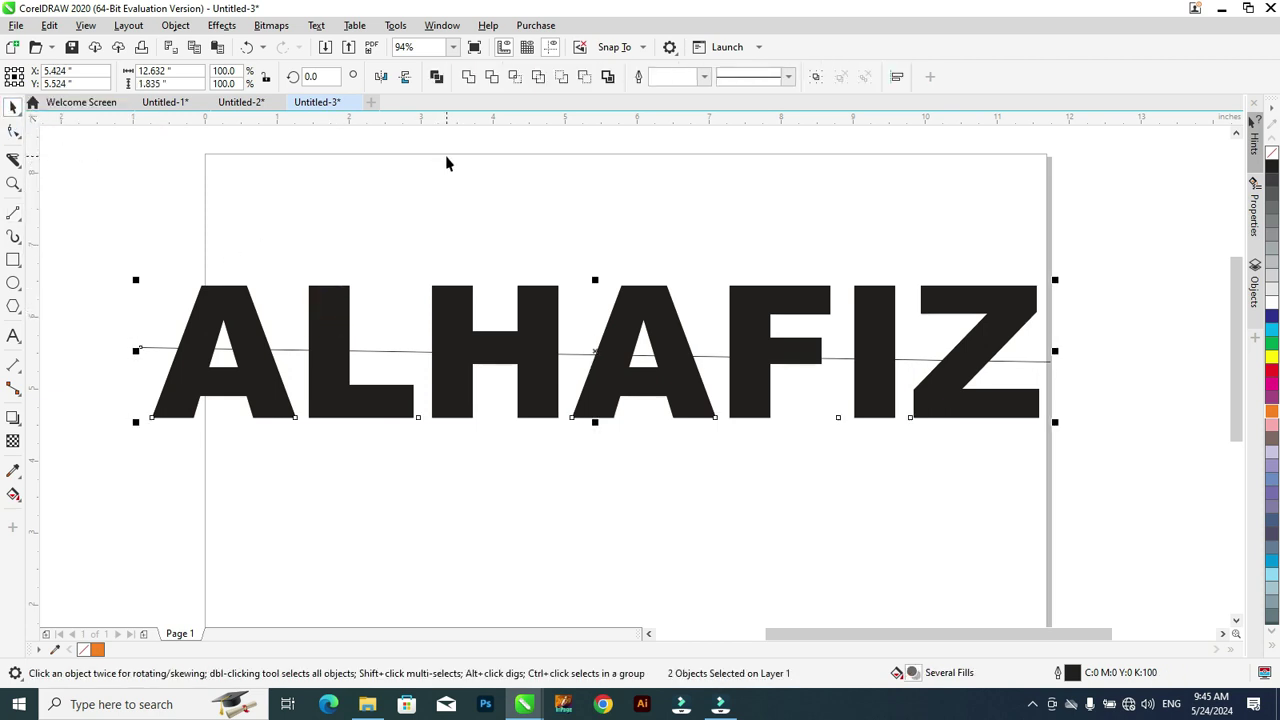
- Slice the black ALHAFIZ letters into upper and lower halves with the Knife tool, following the drawn line from end to end
left_click(389, 202)
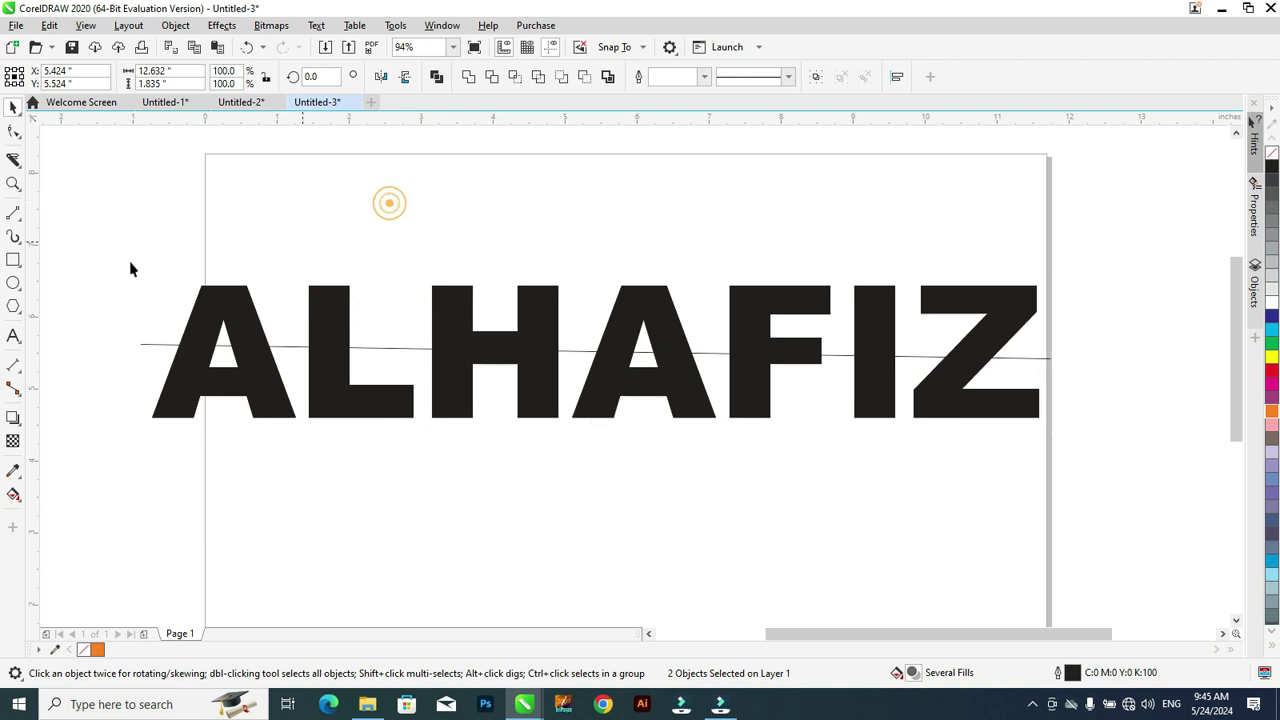
left_click(13, 160)
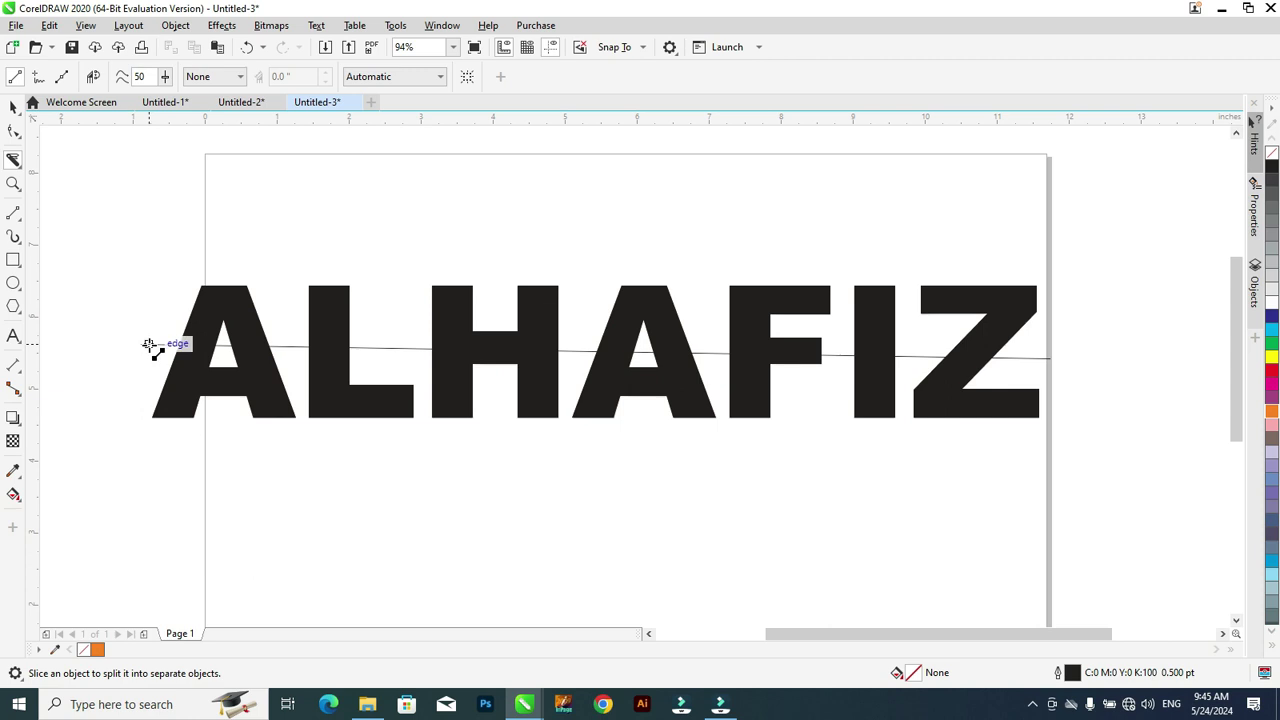
left_click_drag(151, 345, 1033, 360)
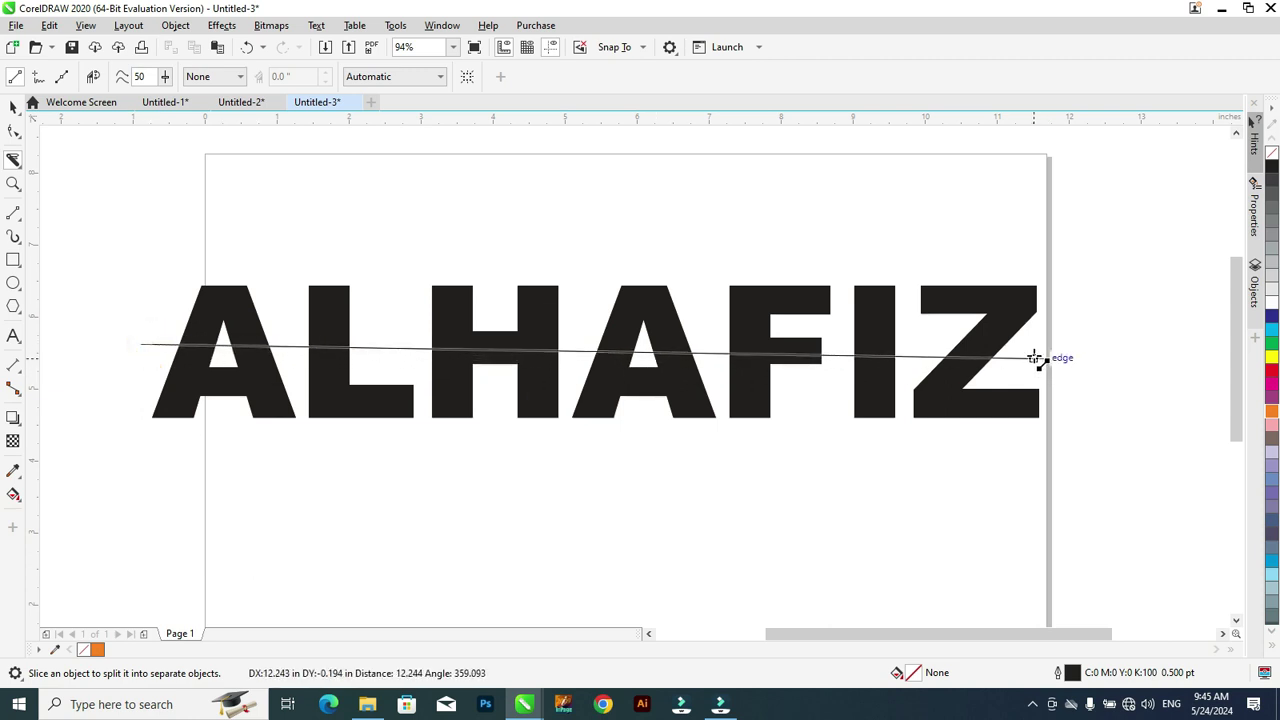
left_click_drag(1036, 360, 1036, 358)
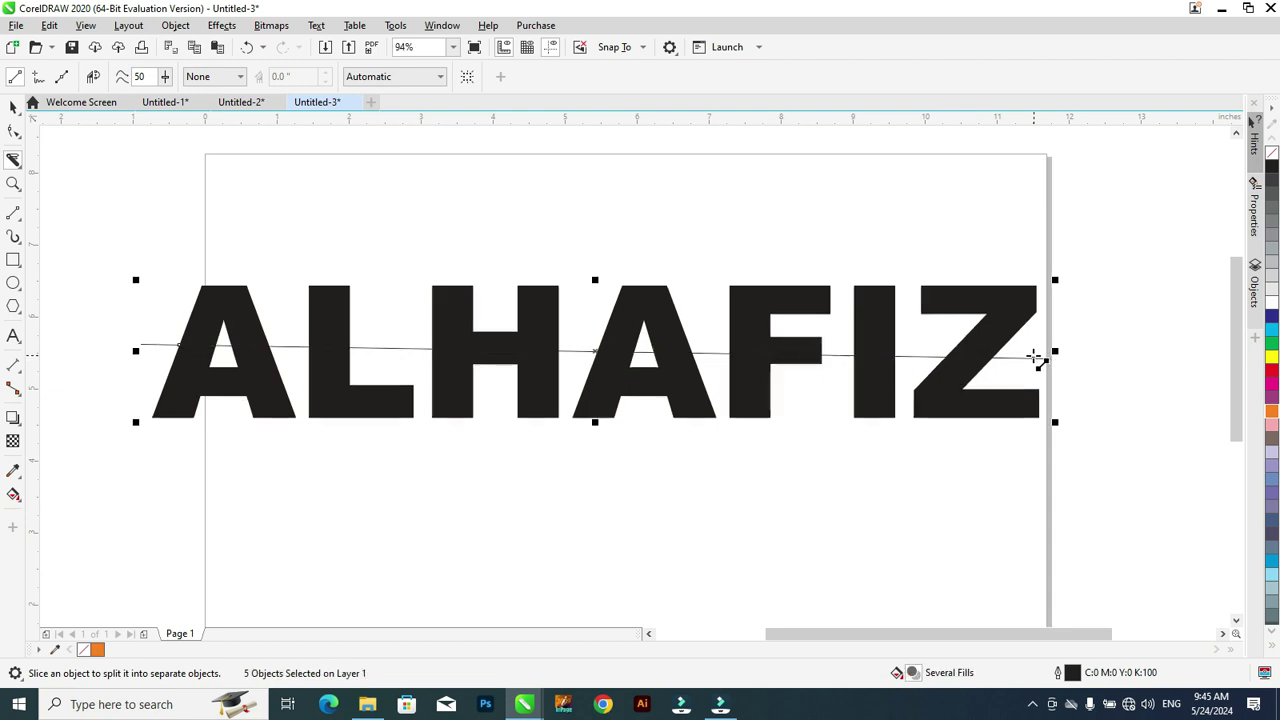
left_click(14, 108)
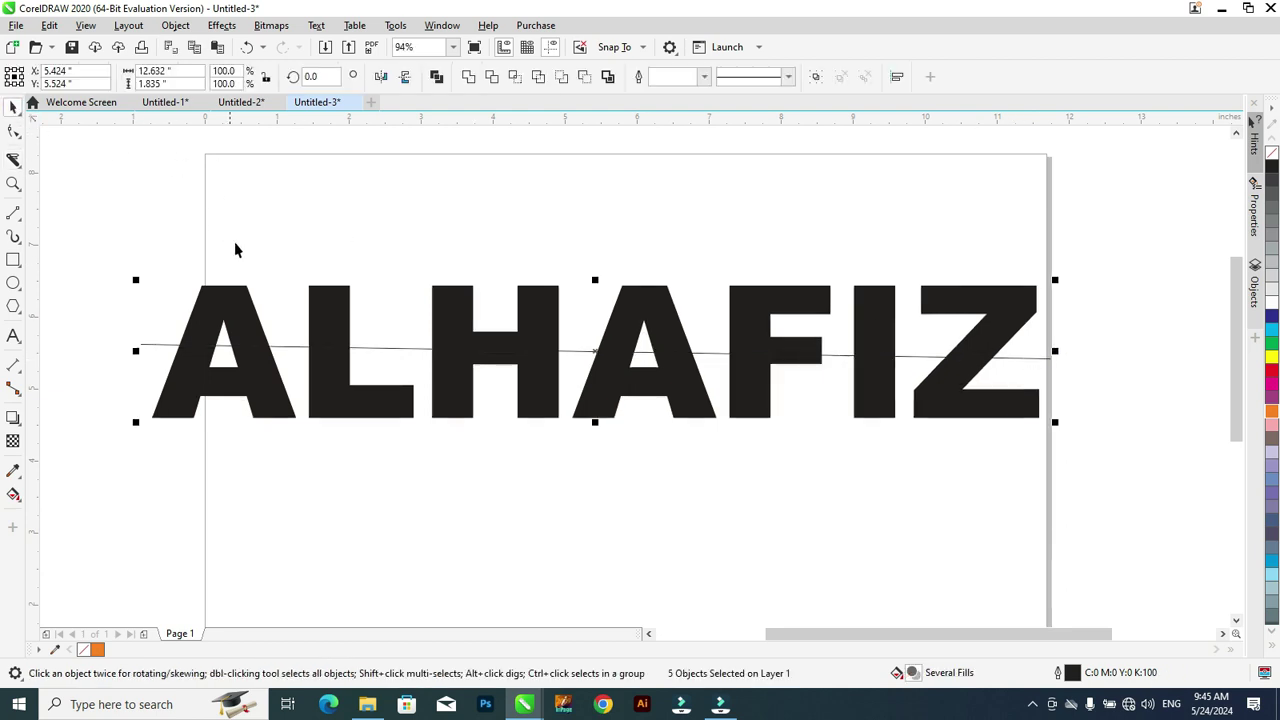
left_click(314, 309)
left_click(140, 217)
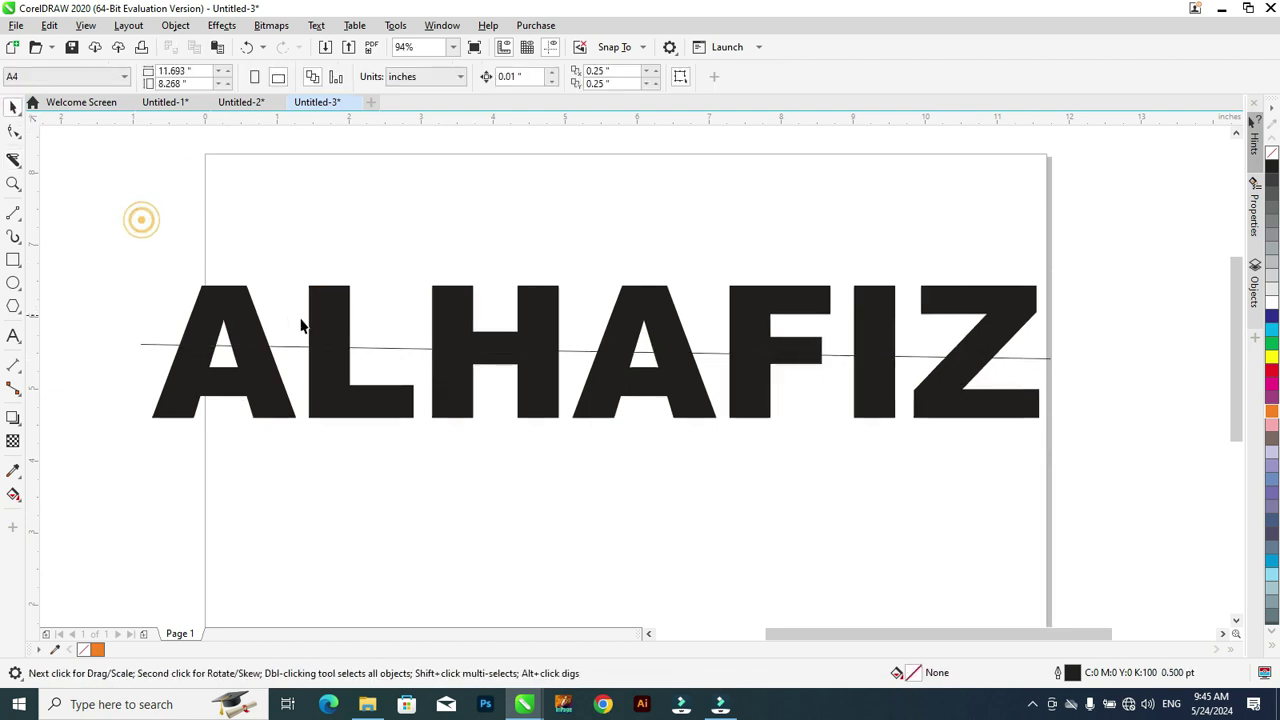
- Try pulling the upper and lower halves of the black letters apart, and undo both moves
left_click_drag(337, 320, 343, 300)
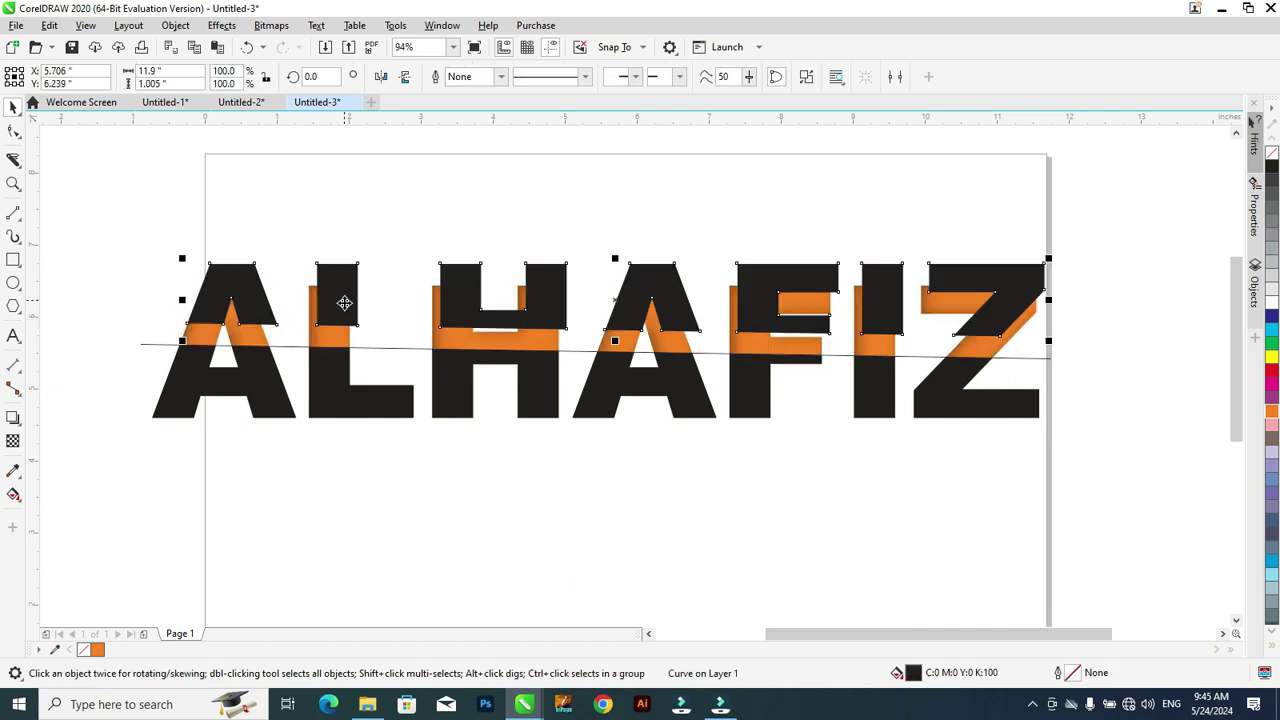
left_click(340, 395)
left_click_drag(342, 425, 340, 417)
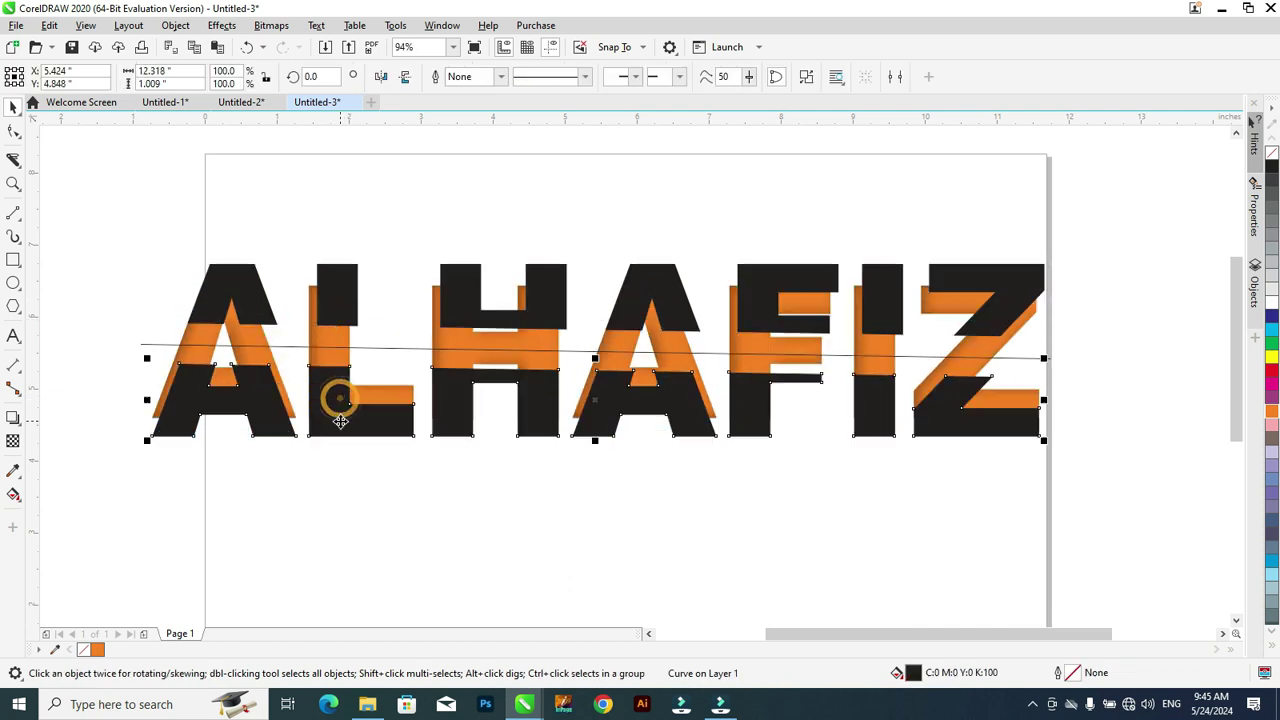
key("ctrl+z")
key("ctrl+z")
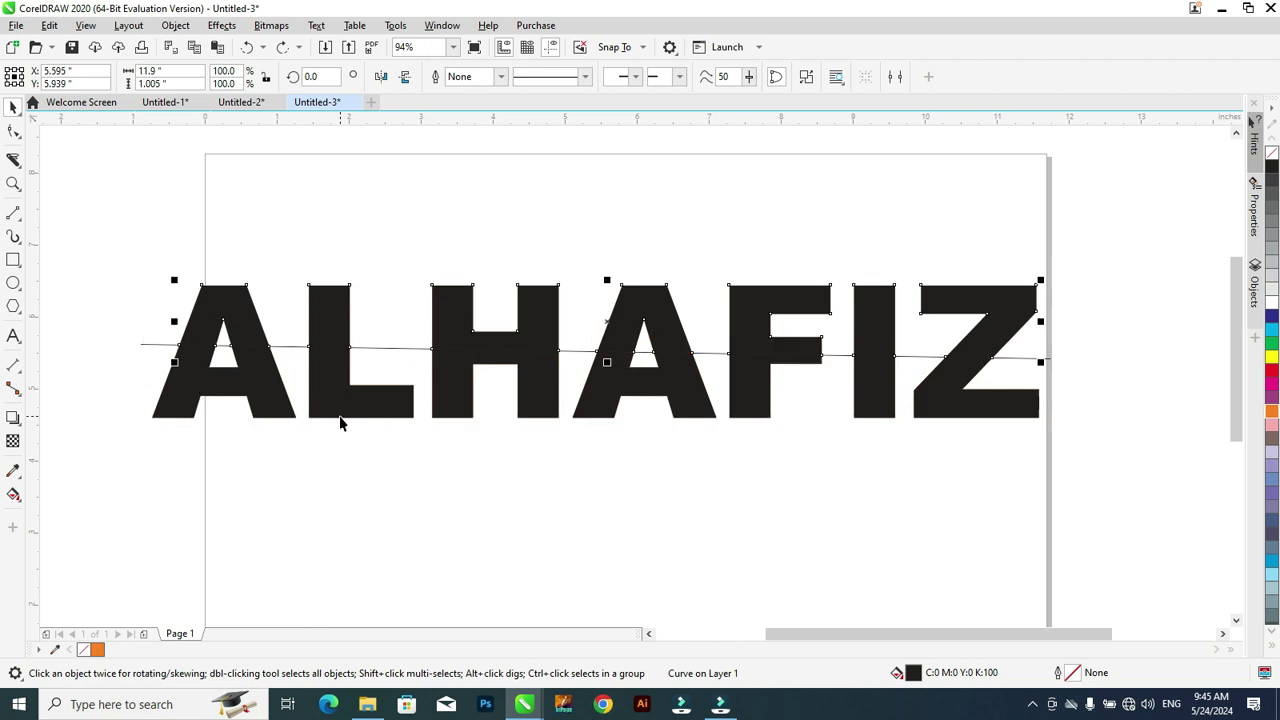
- Delete the guide line running across the middle of the sliced letters
left_click(137, 362)
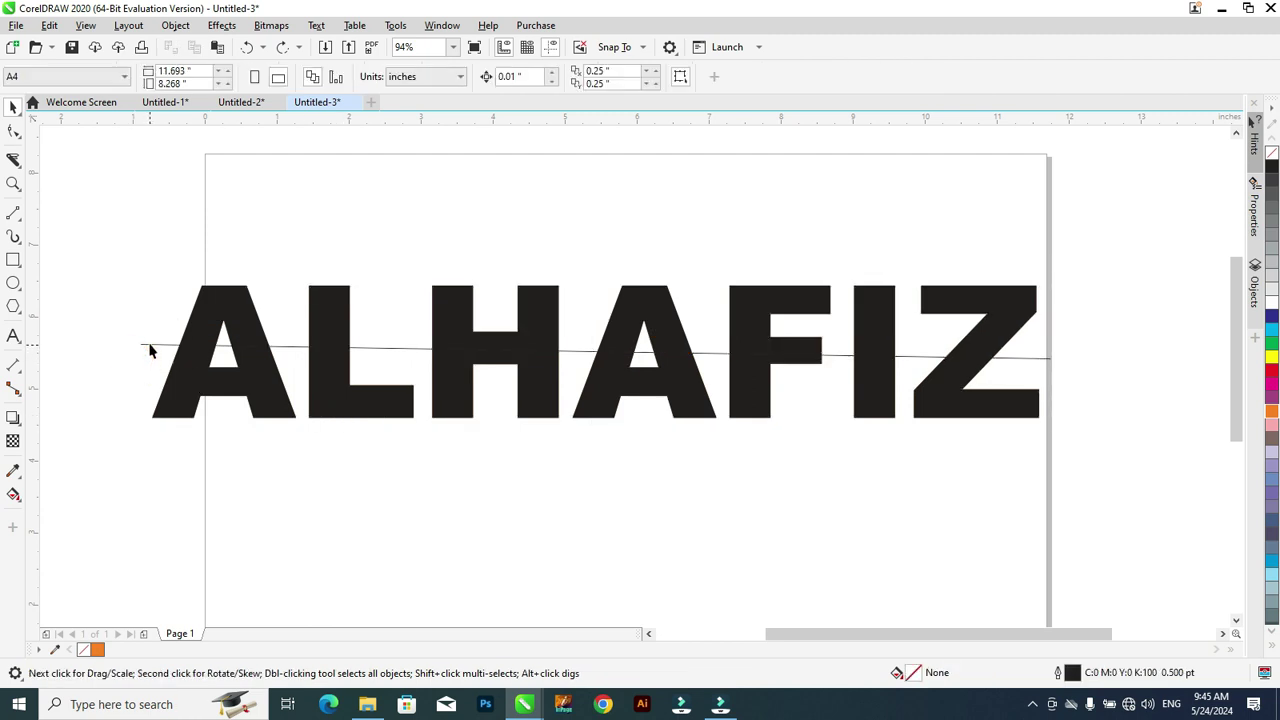
left_click(149, 345)
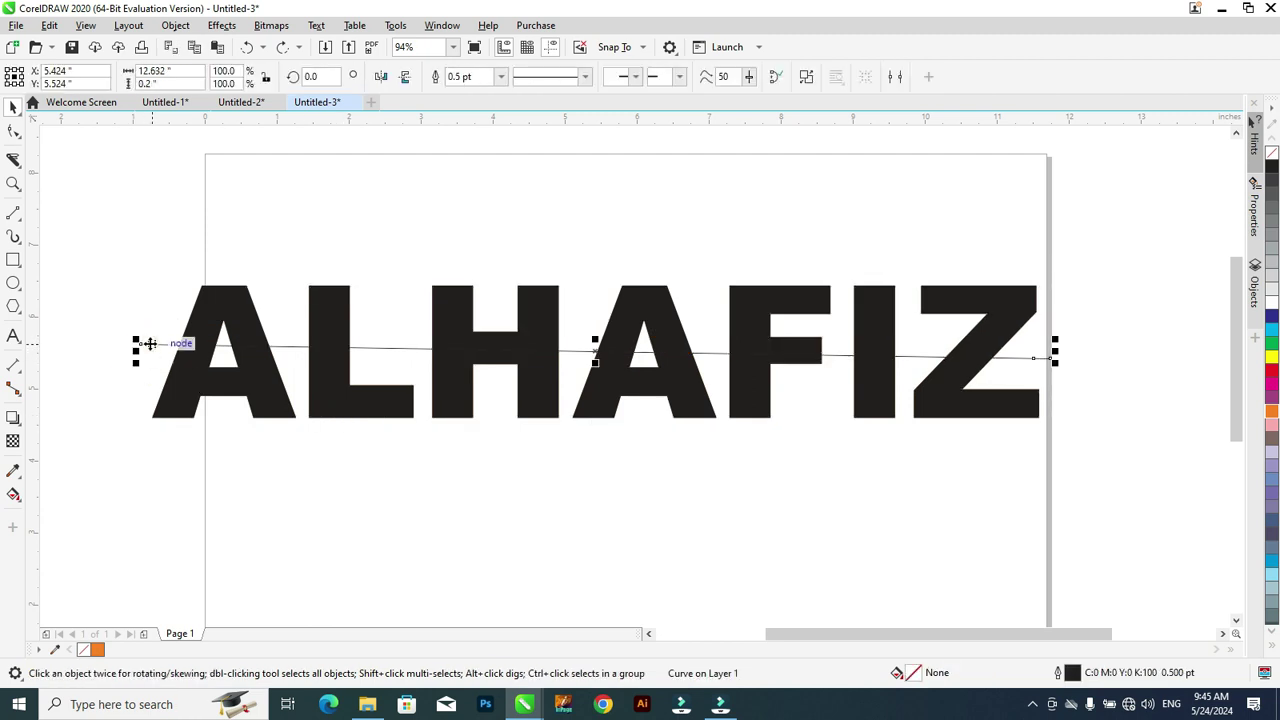
key("Delete")
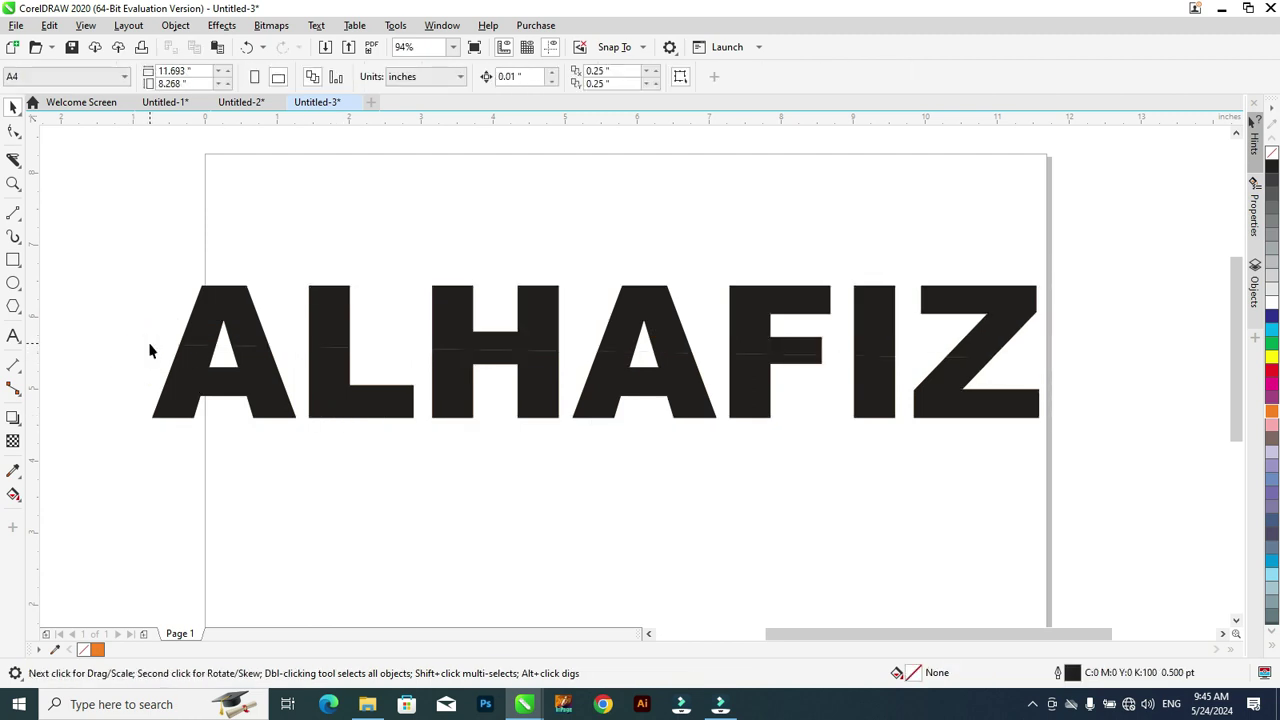
- Skew the upper half of the black letters slightly to the right along its top edge
double_click(551, 311)
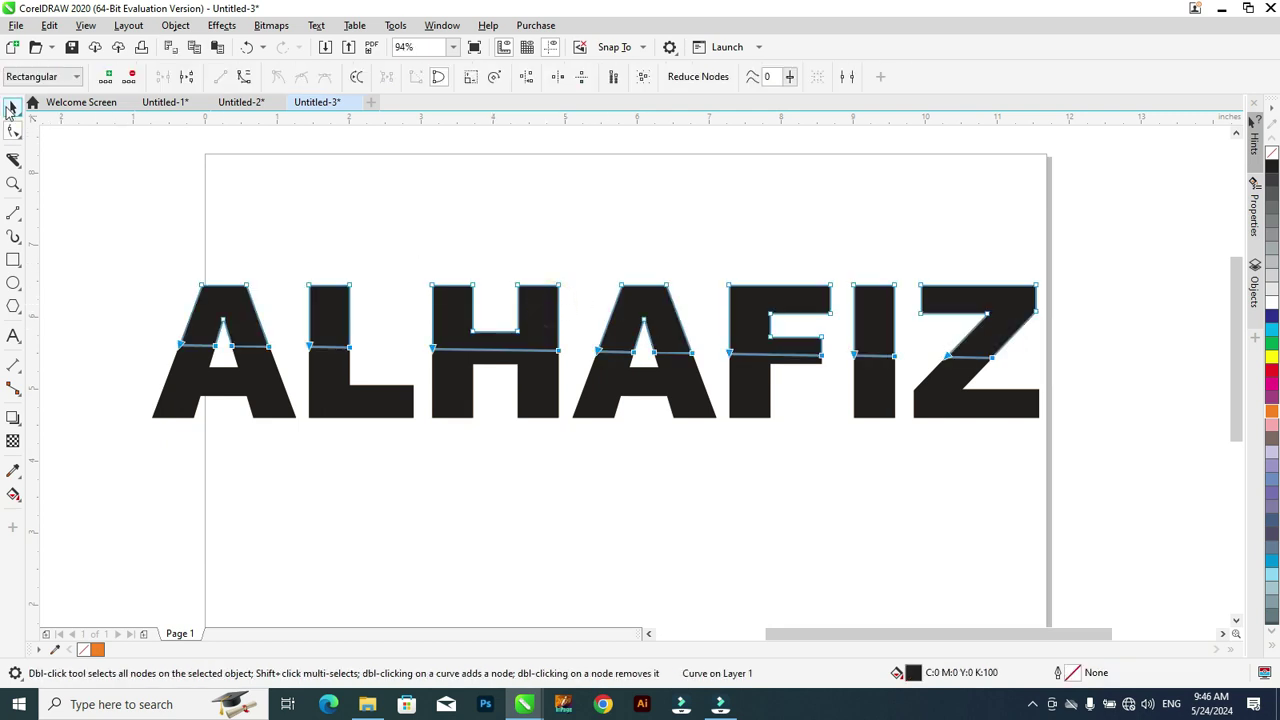
left_click(14, 106)
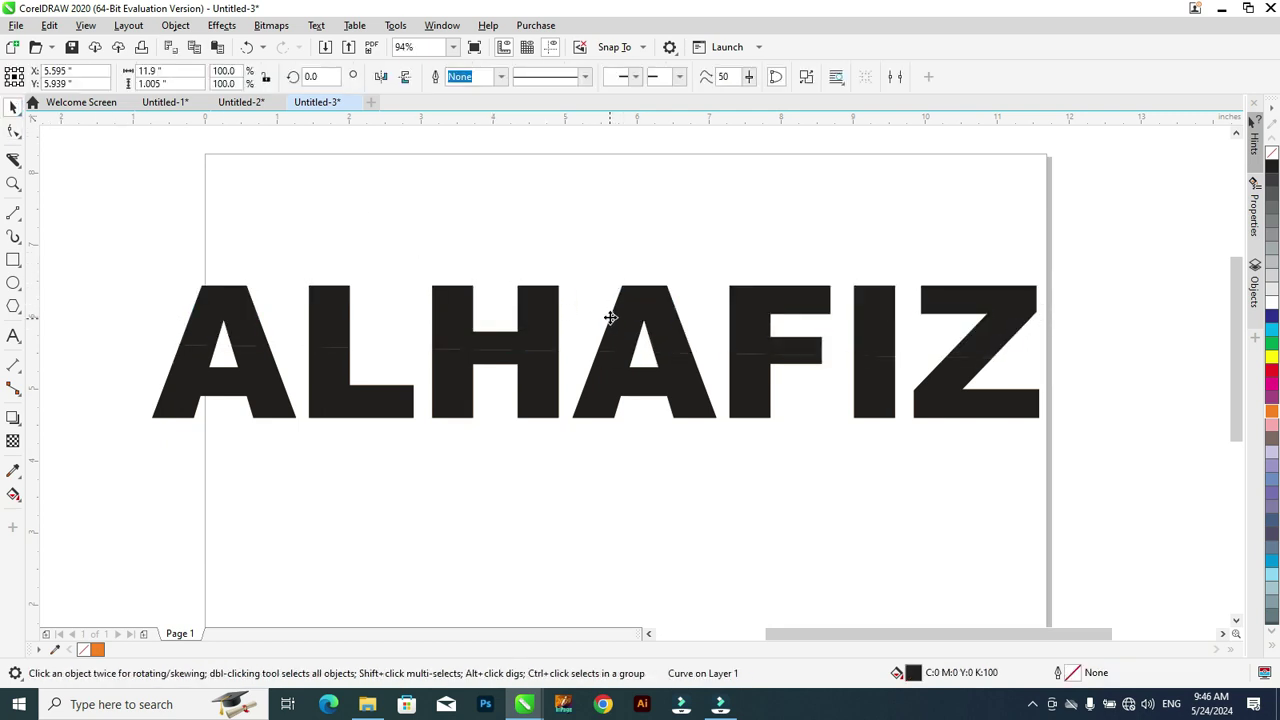
left_click(607, 318)
left_click_drag(609, 278, 616, 278)
- Skew the lower half of the black letters slightly to the right along its bottom edge and deselect it
left_click(600, 403)
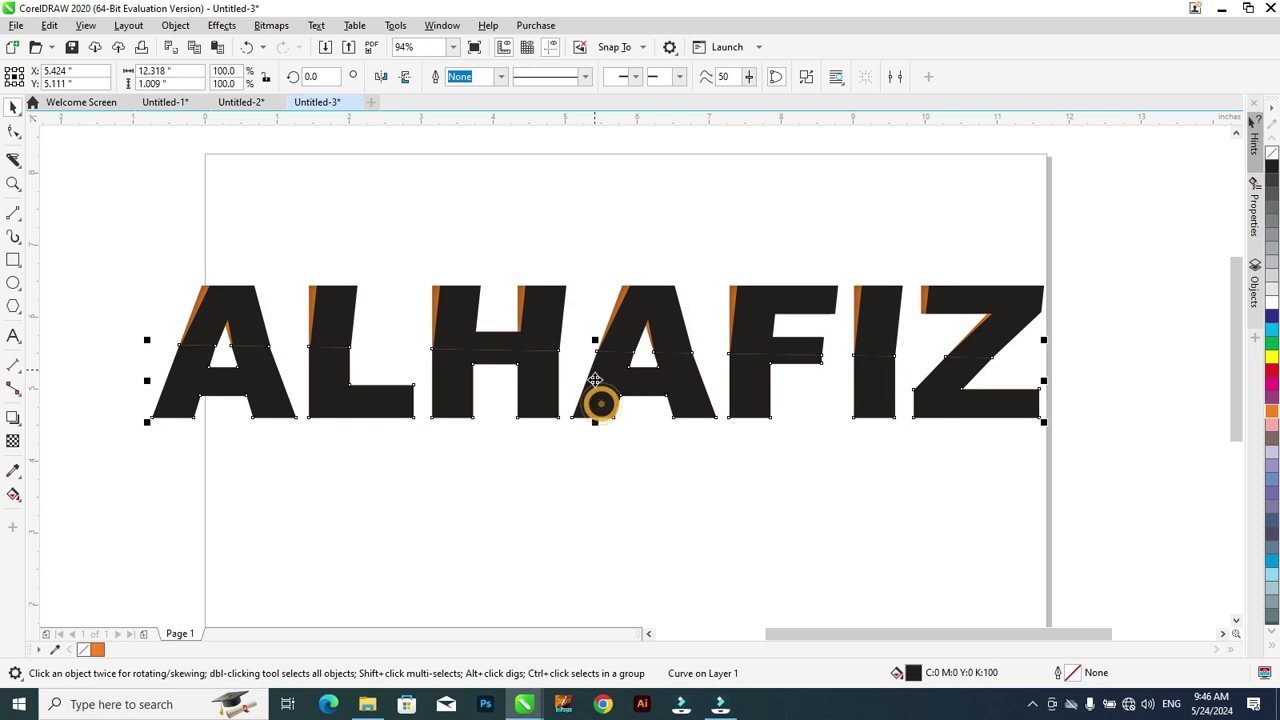
left_click(594, 400)
left_click_drag(600, 426, 605, 428)
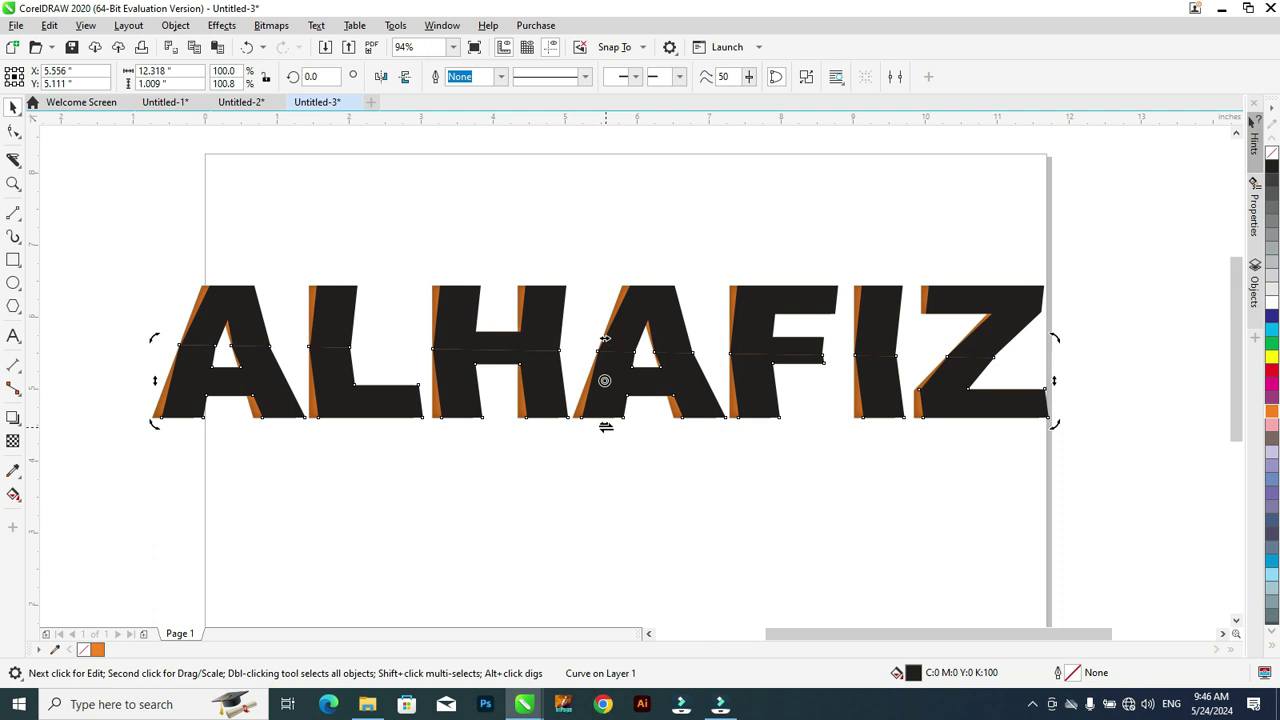
left_click(86, 194)
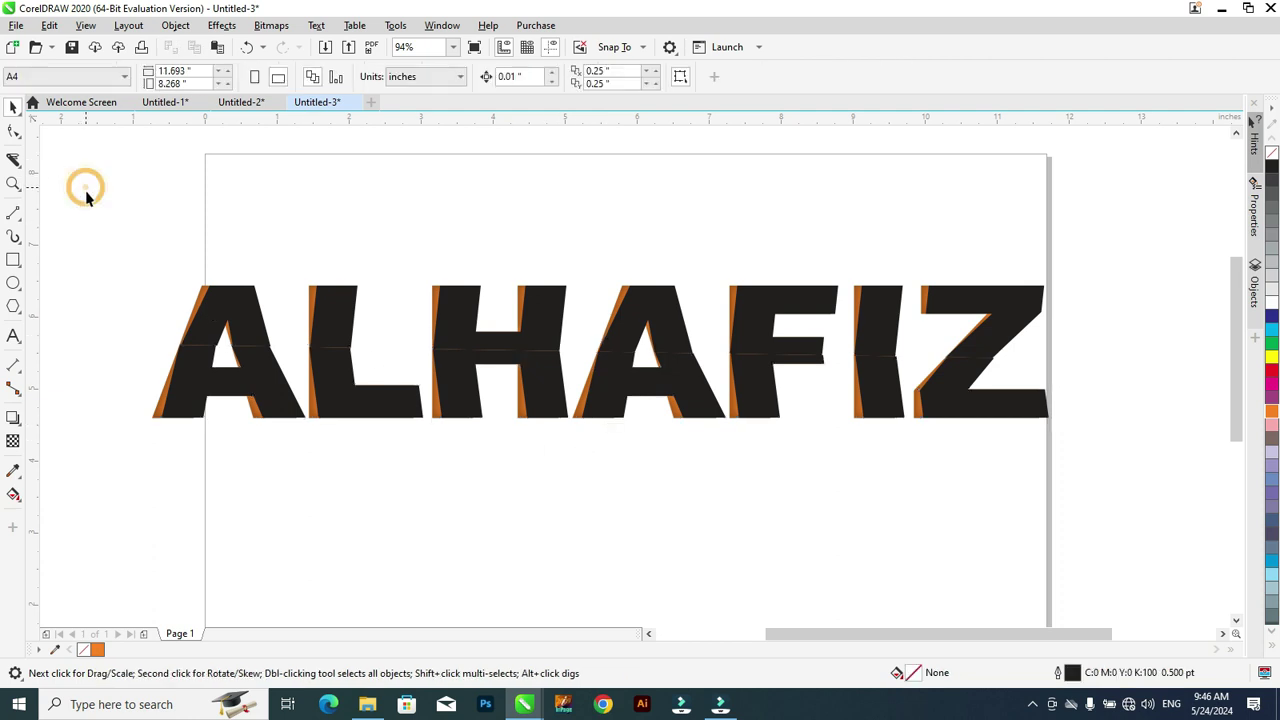
- Fill the upper half of the letters with white and the lower half with 10% Black
left_click(457, 318)
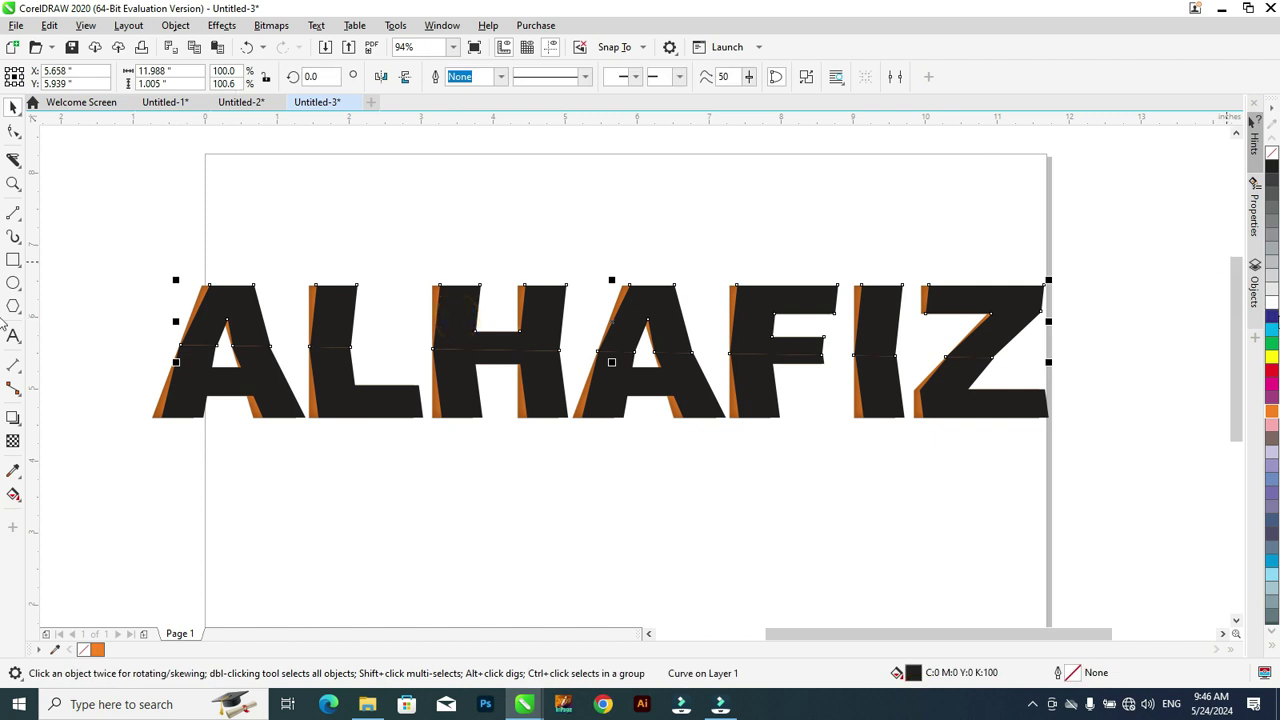
left_click(1273, 303)
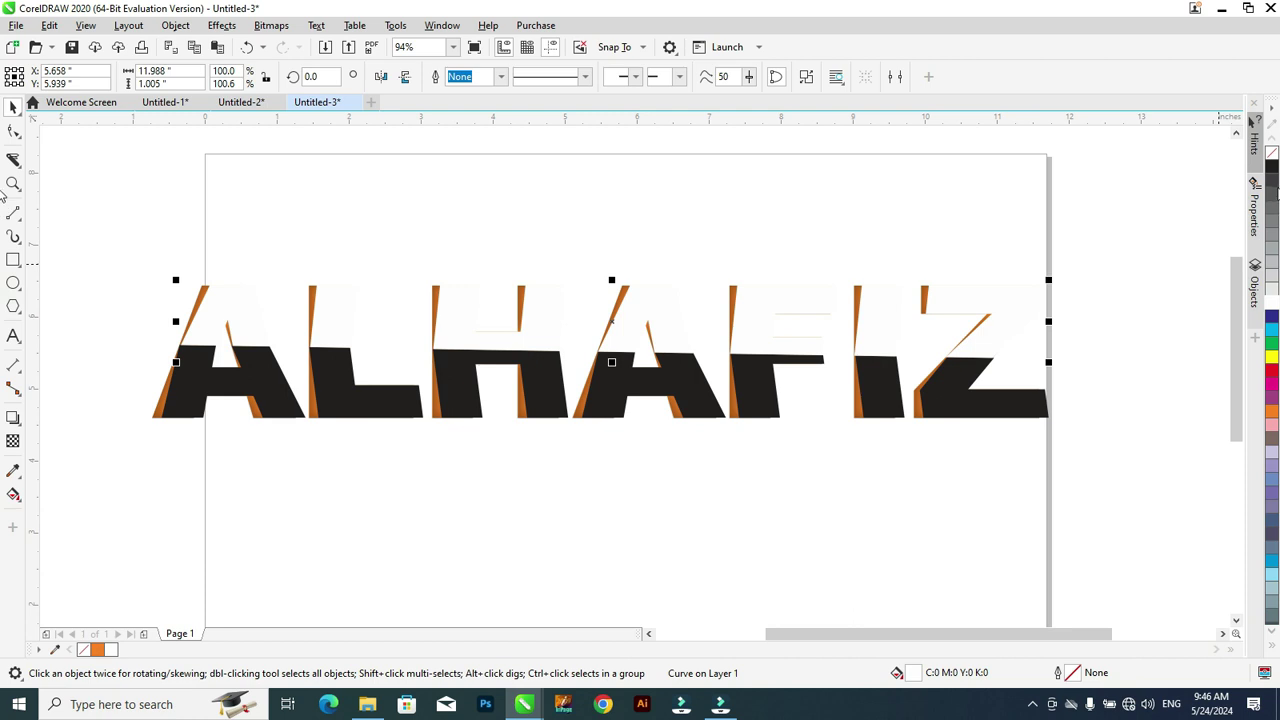
left_click(1010, 405)
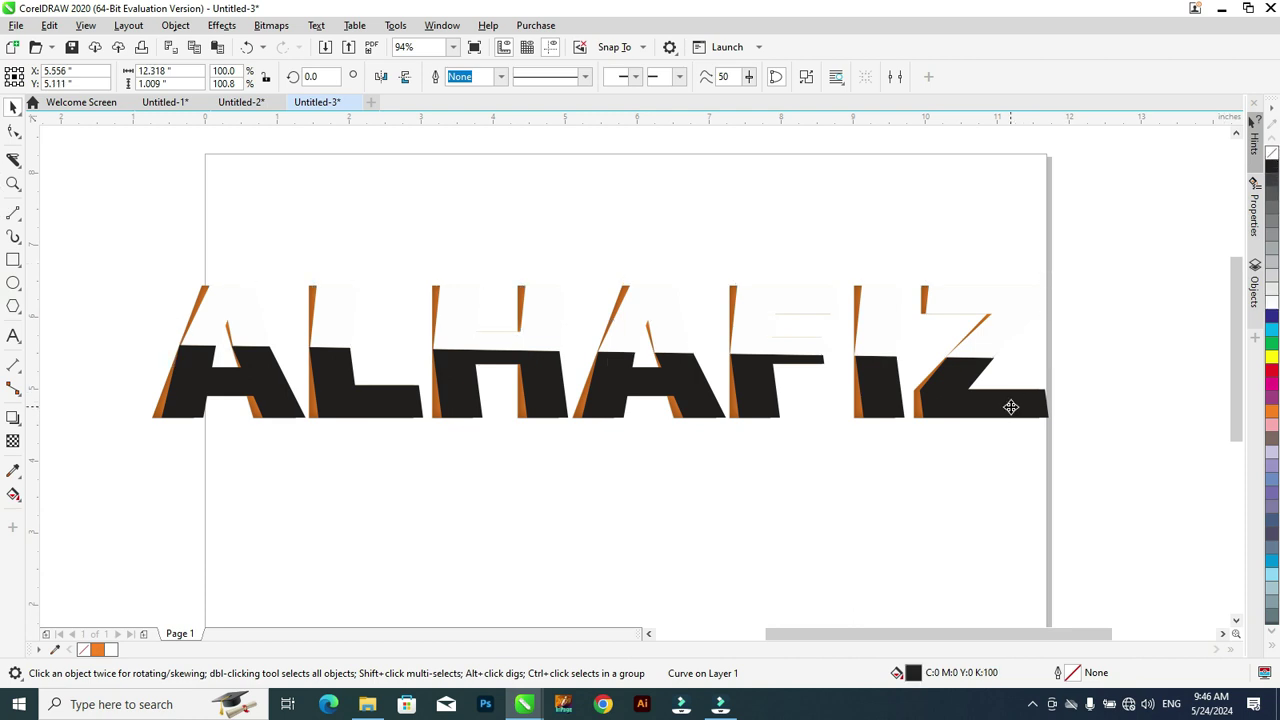
left_click(1271, 290)
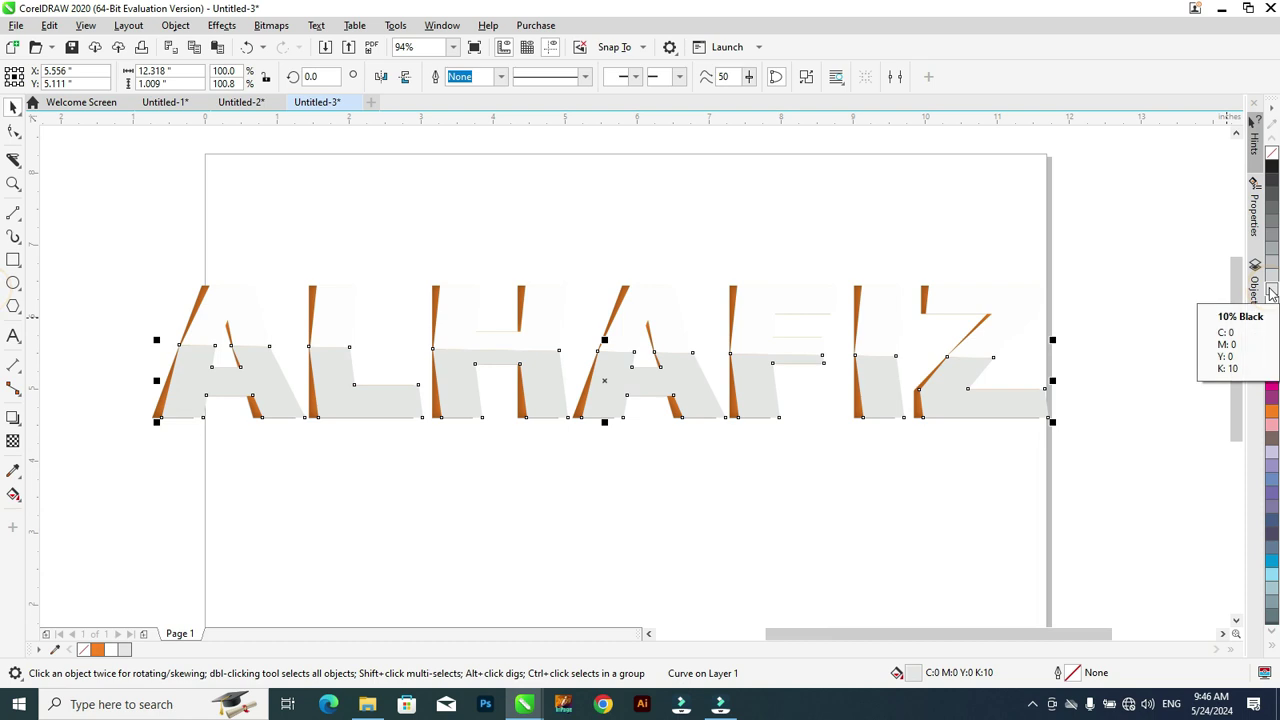
left_click(485, 218)
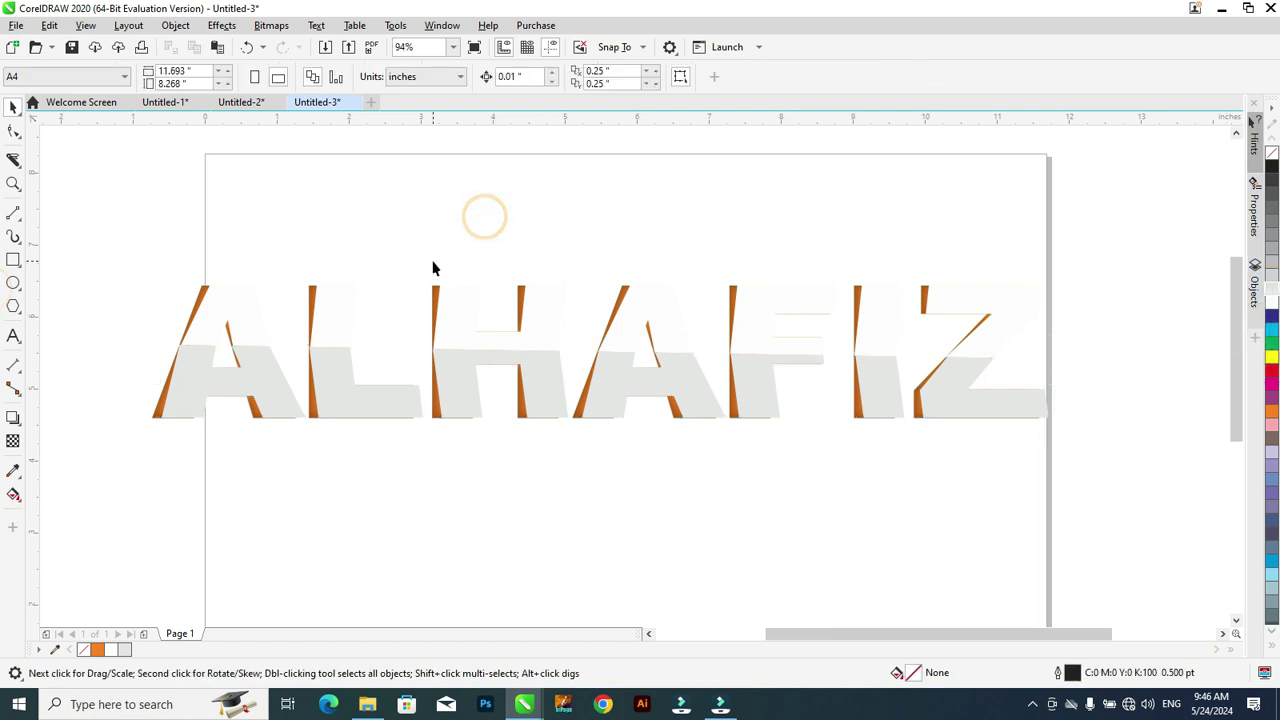
- Group the white upper half and the grey lower half of the letters
left_click(262, 396)
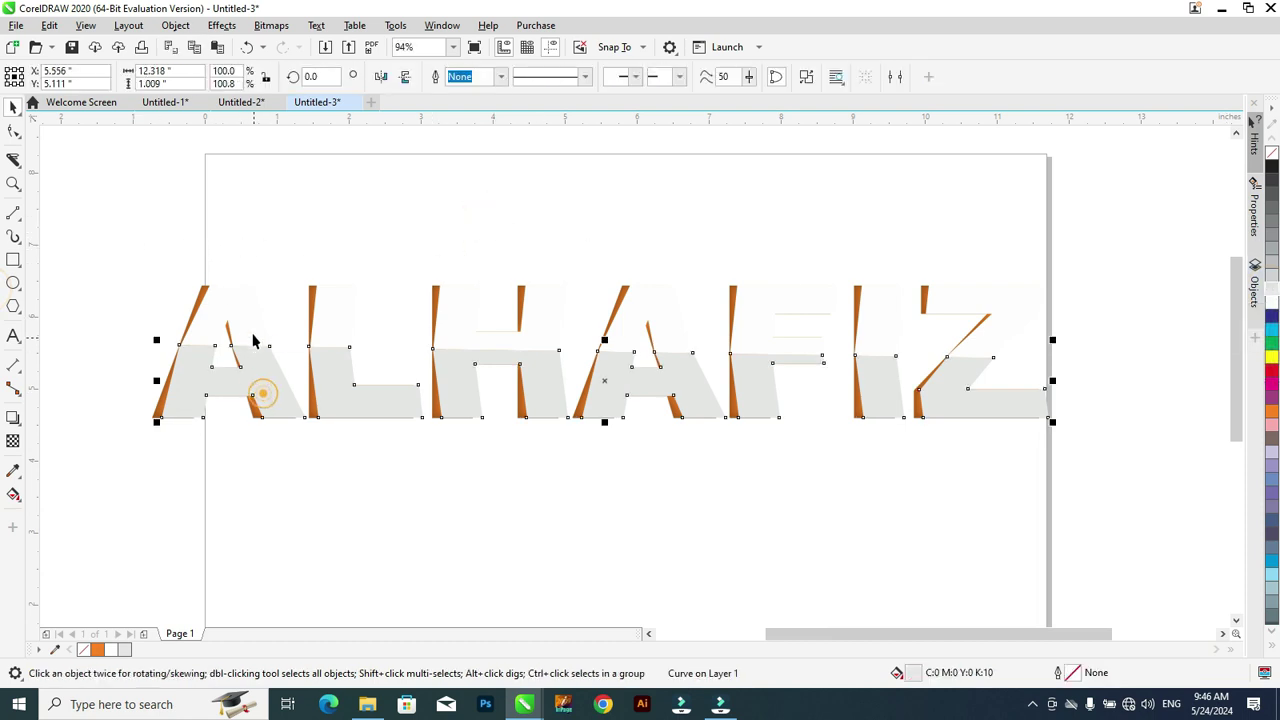
left_click(241, 314, "shift")
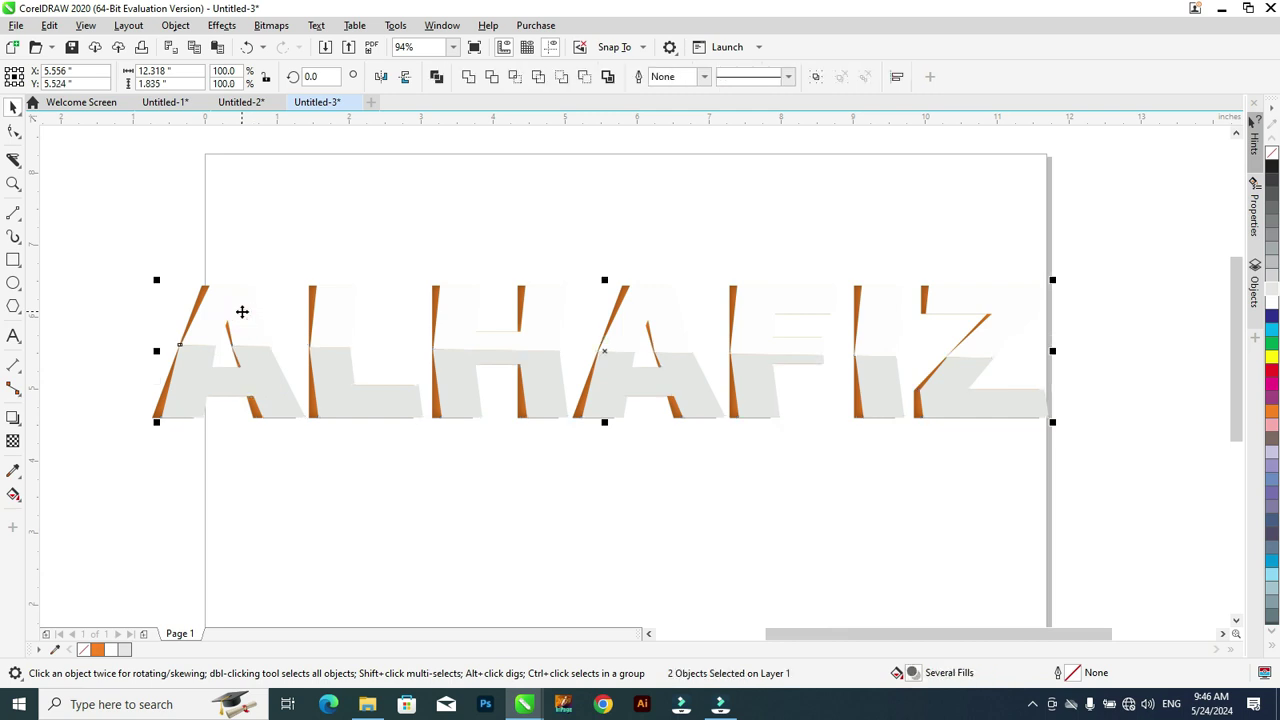
key("ctrl+g")
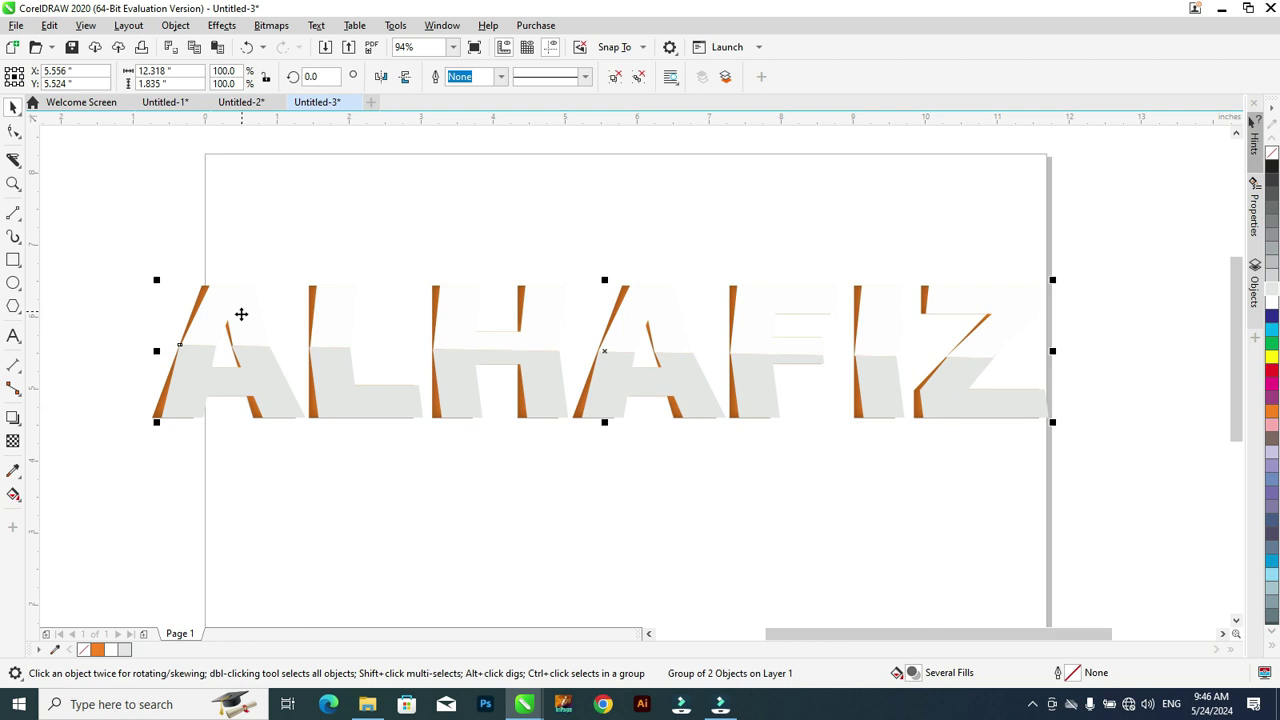
- Add a drop shadow to the grouped letters, cast from their centre toward the upper right
left_click(13, 418)
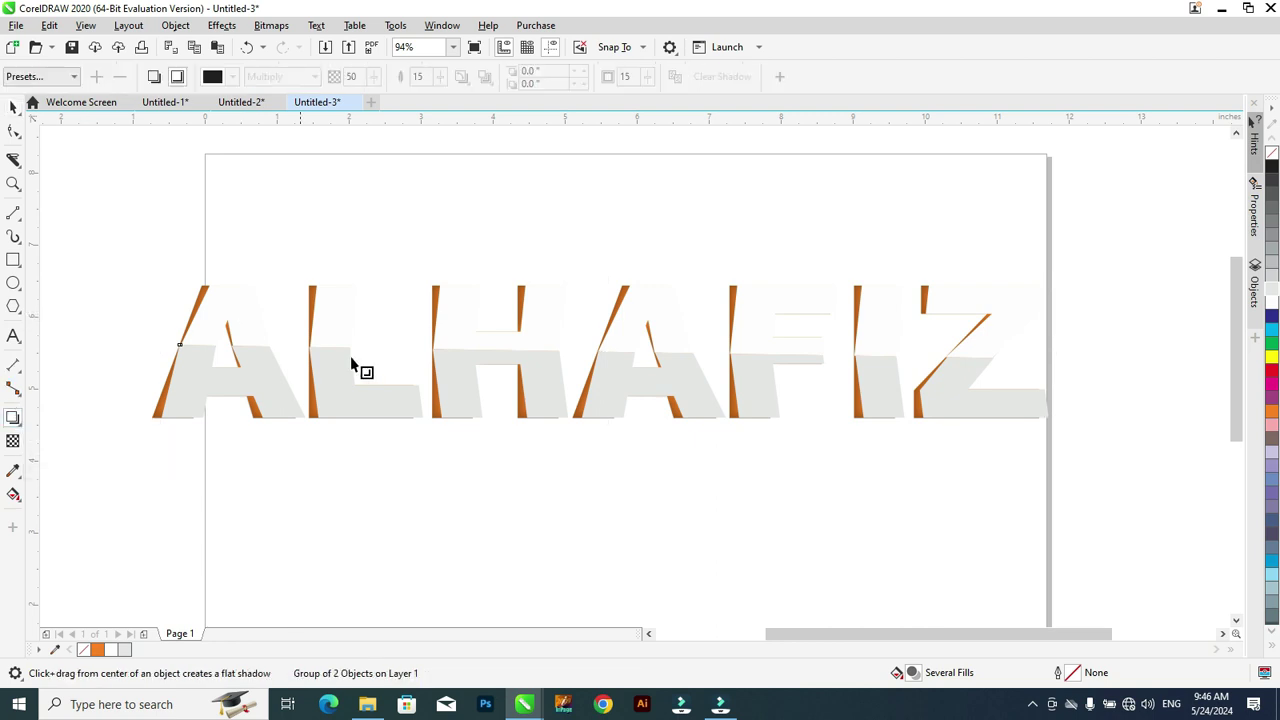
left_click_drag(604, 352, 766, 287)
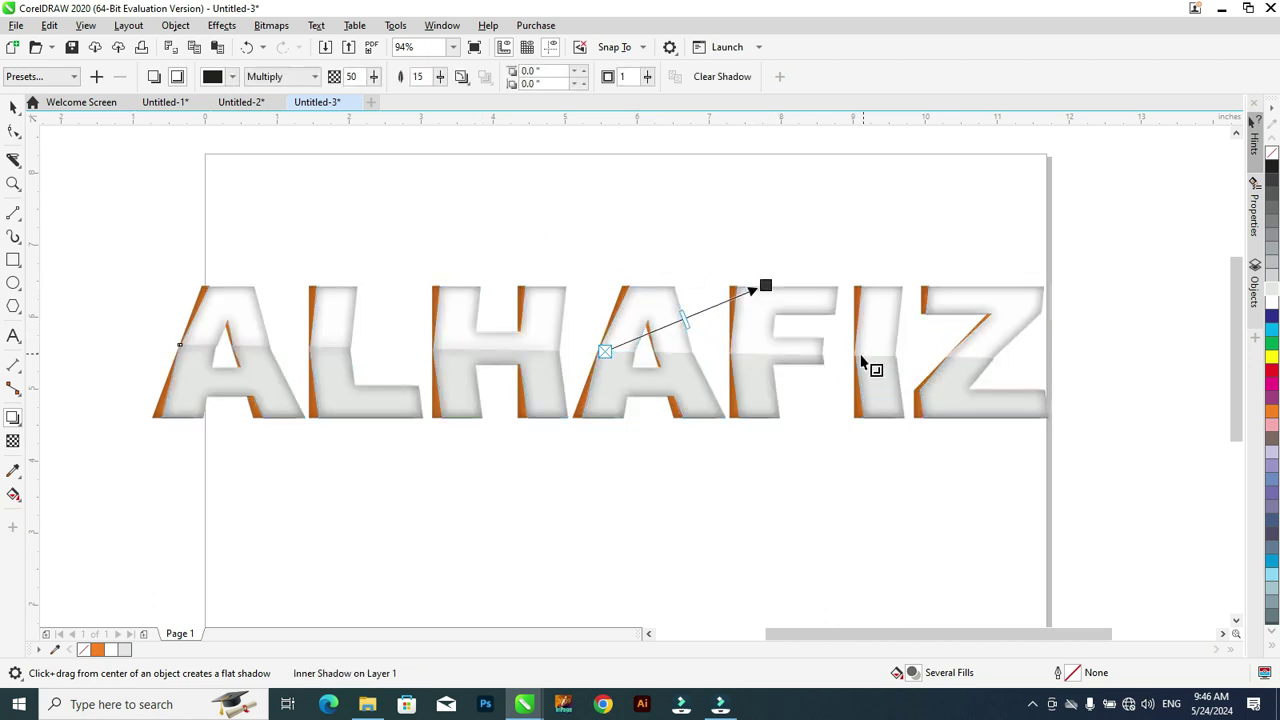
left_click(153, 77)
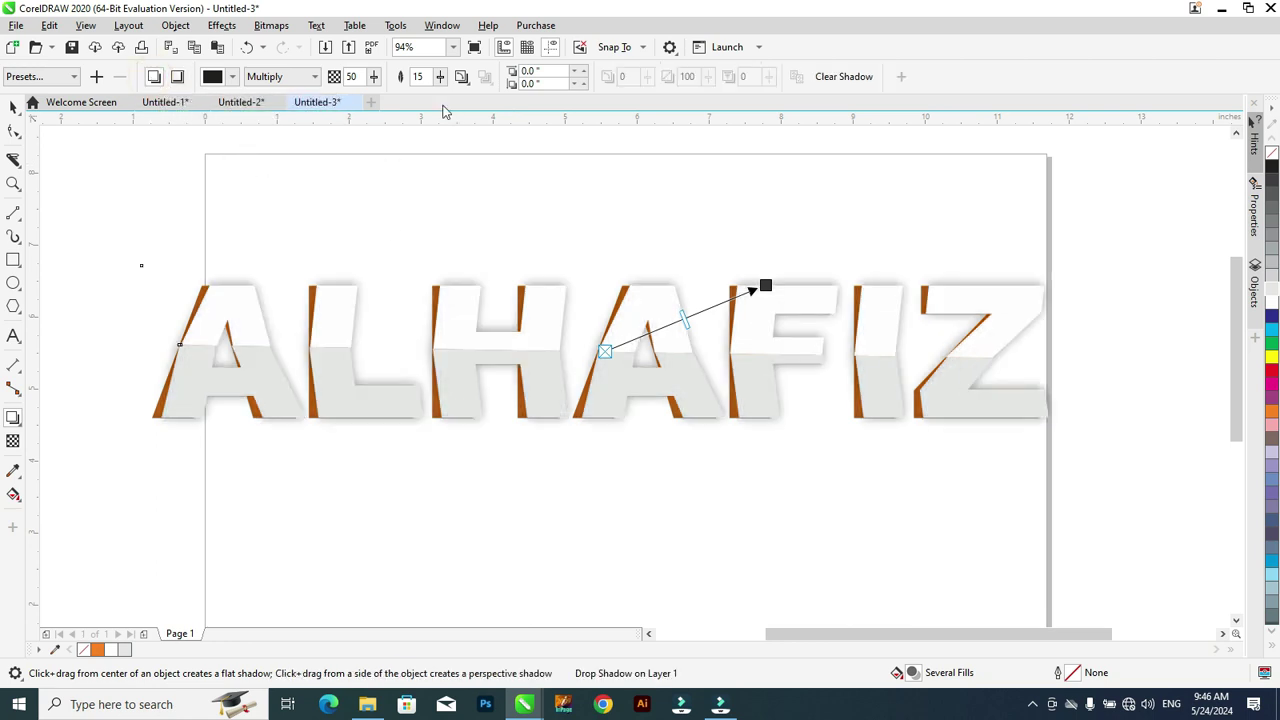
- Set the drop shadow's feathering to 19 and opacity to 70, direct it horizontally to the right, and deselect the letters
left_click_drag(430, 76, 404, 80)
double_click(353, 76)
type("70")
key("Return")
mouse_move(766, 285)
left_mouse_down()
mouse_move(739, 284)
mouse_move(771, 309)
left_mouse_up()
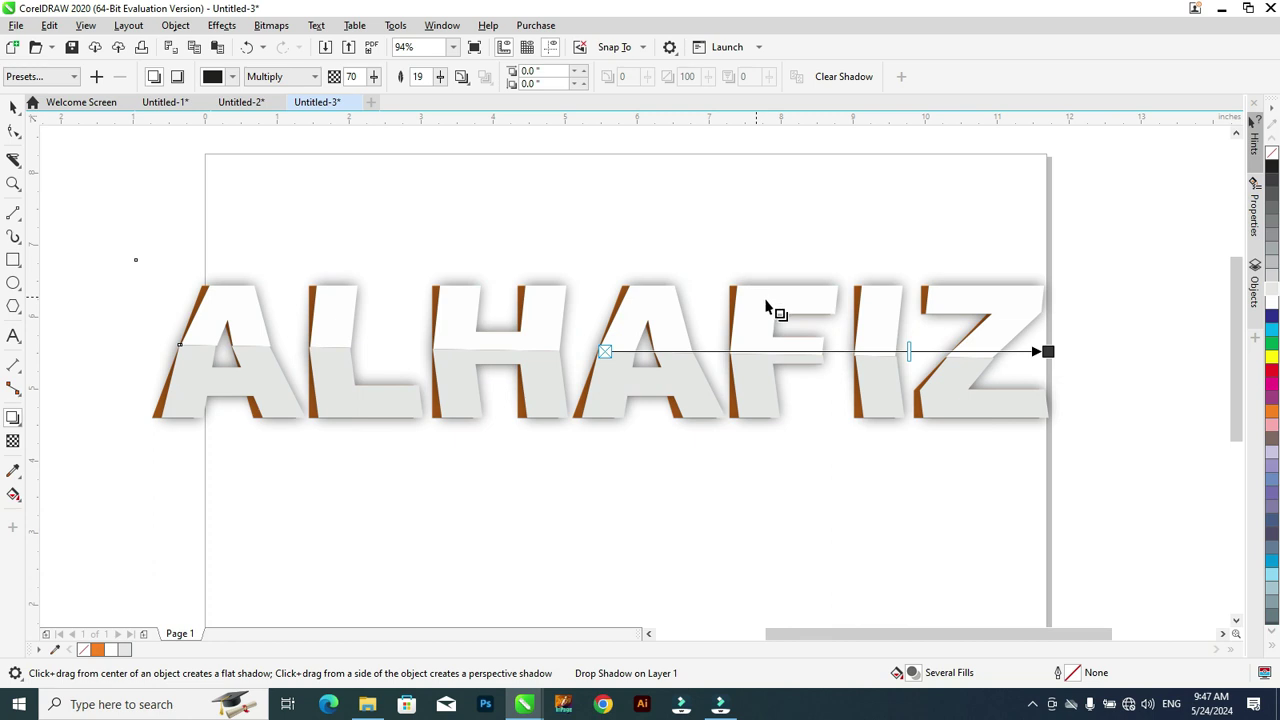
left_click(13, 107)
left_click(96, 293)
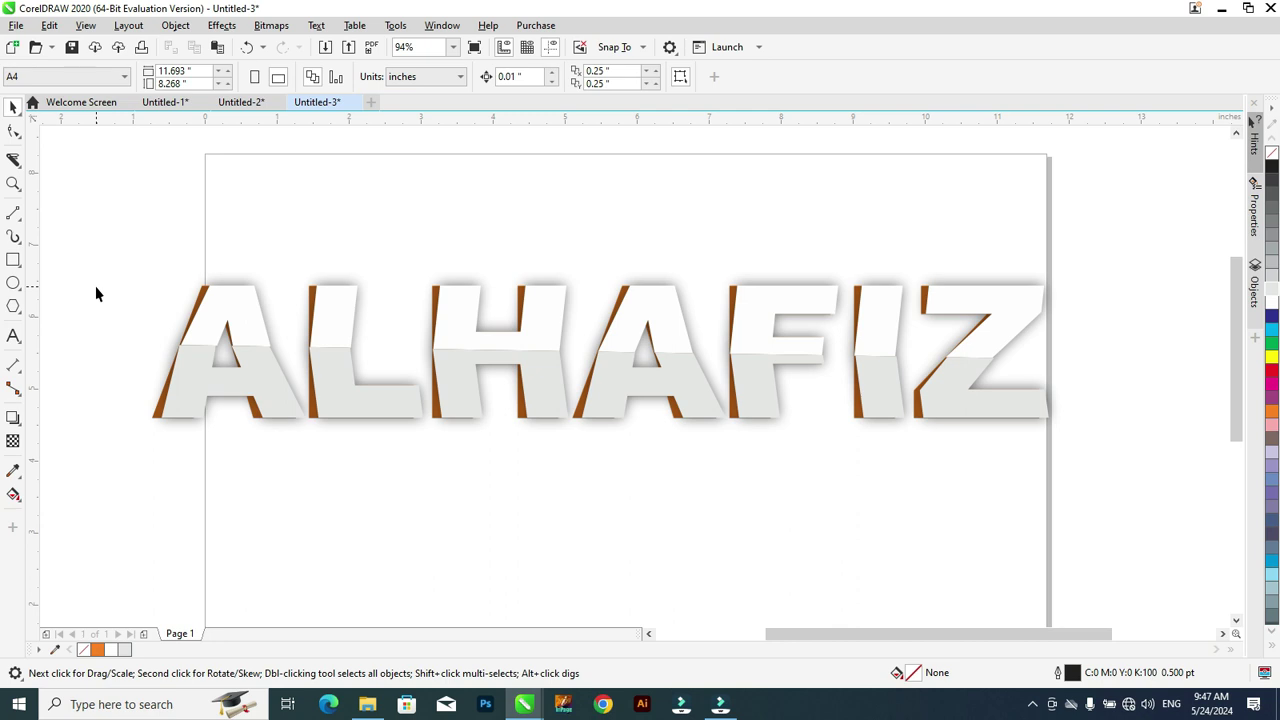
- Select all the ALHAFIZ artwork, centre it horizontally on the page and scale it down to about 9.8 inches wide
left_click_drag(70, 233, 1120, 506)
left_click_drag(1082, 447, 1052, 433)
left_click_drag(925, 385, 968, 425)
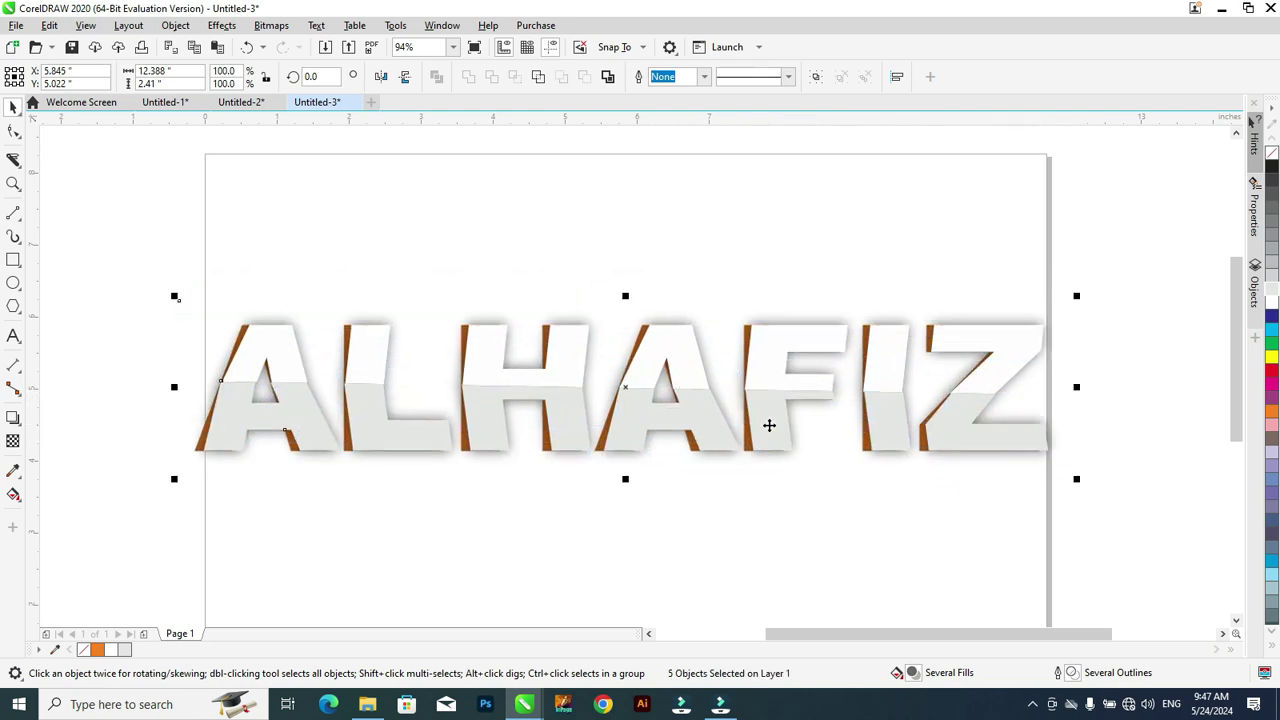
left_click(103, 278)
left_click_drag(143, 292, 1029, 477)
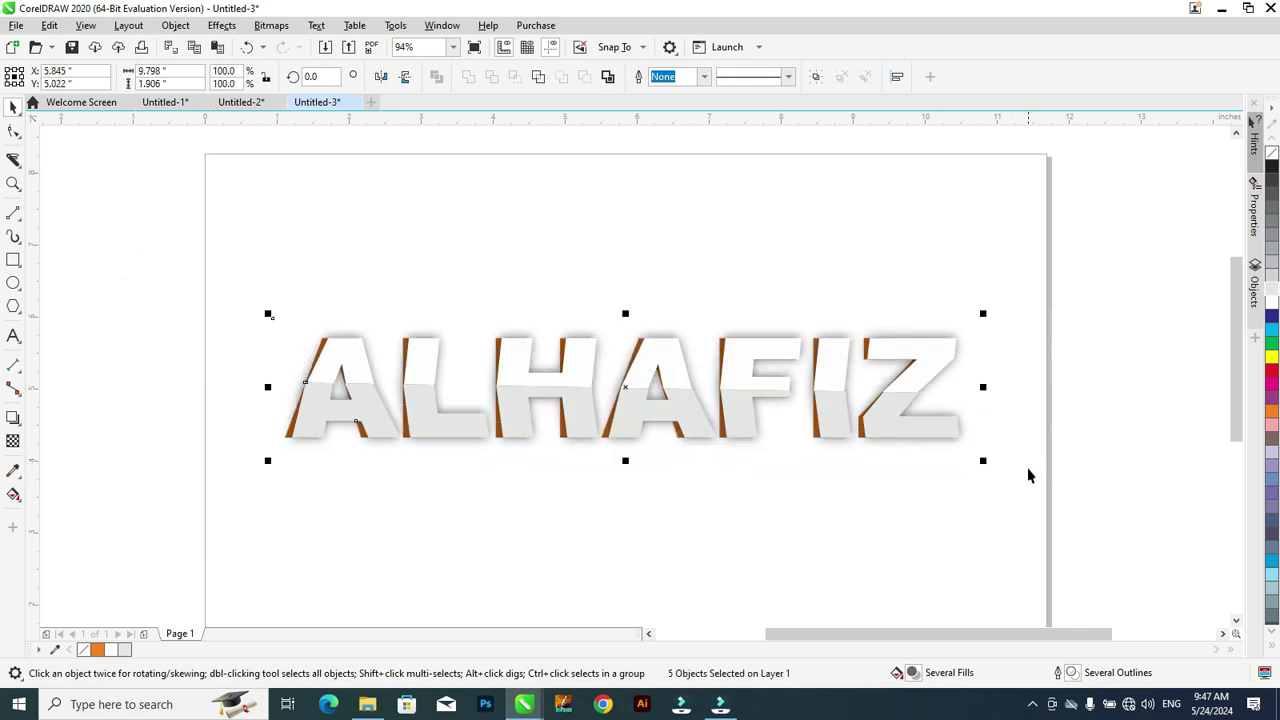
- Add a page-sized rectangle behind the text, fill it with 20% Black, and deselect it
double_click(13, 262)
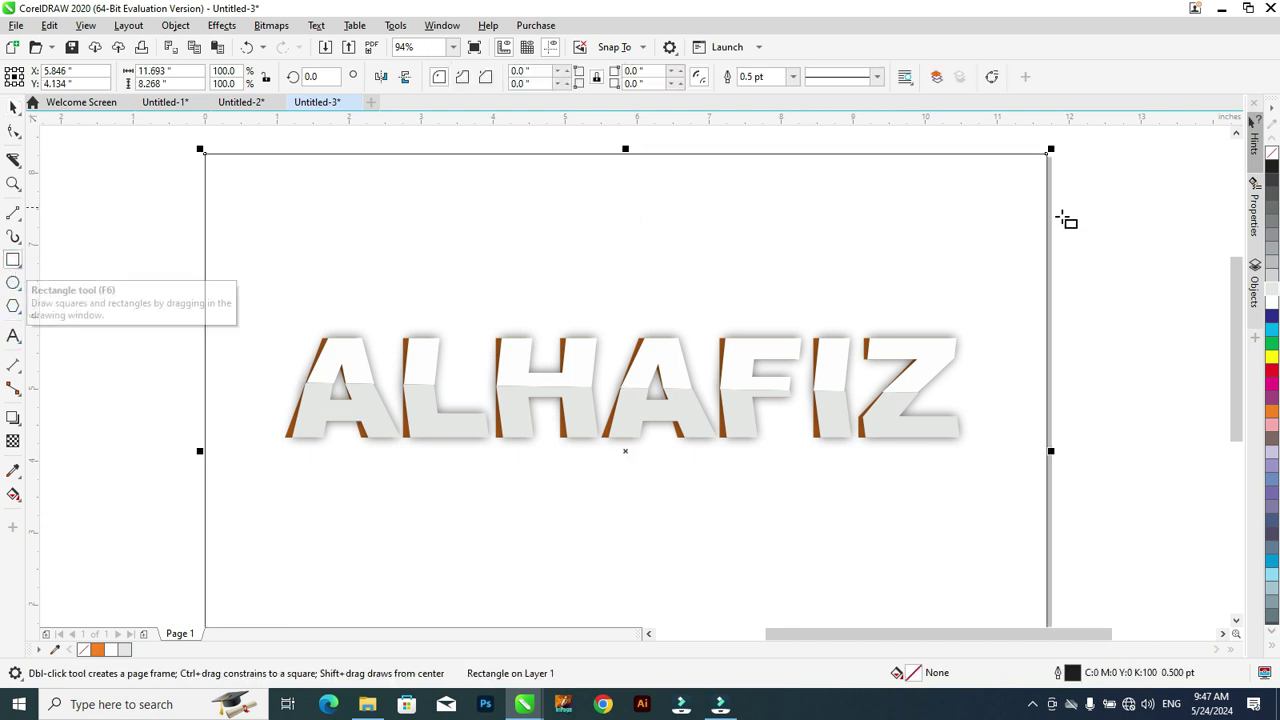
left_click(1271, 275)
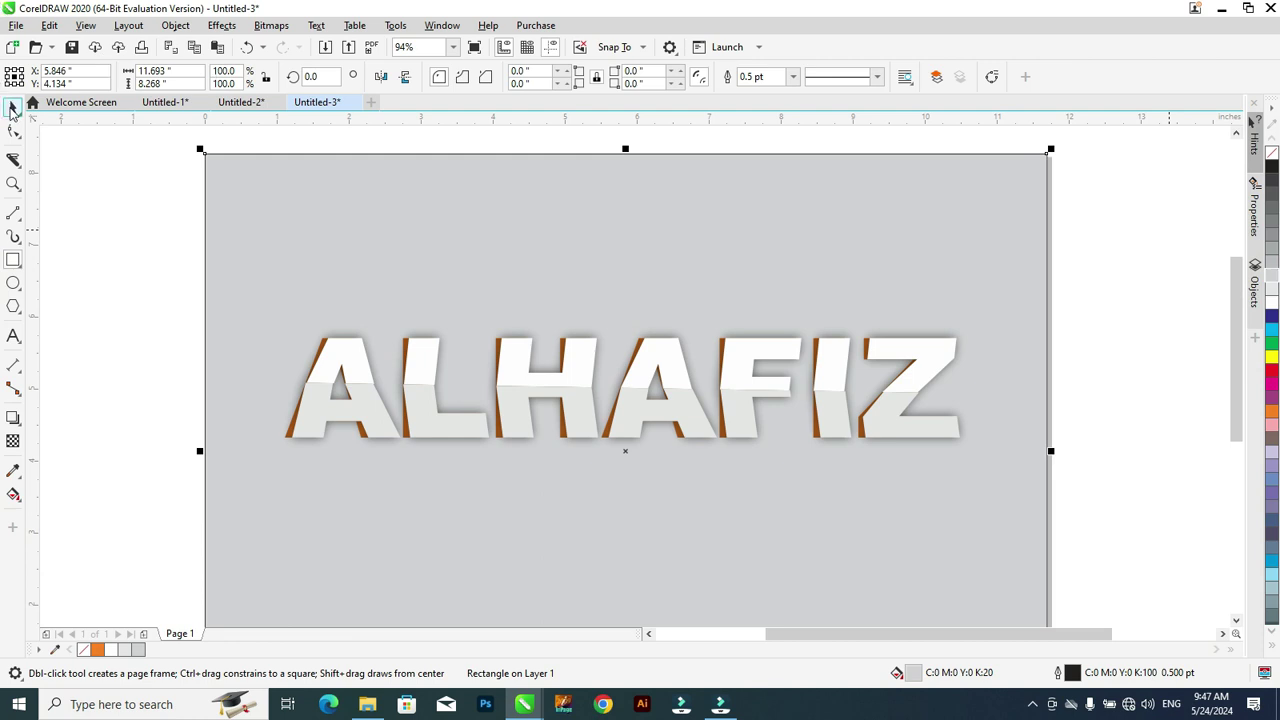
left_click(12, 108)
left_click(1135, 319)
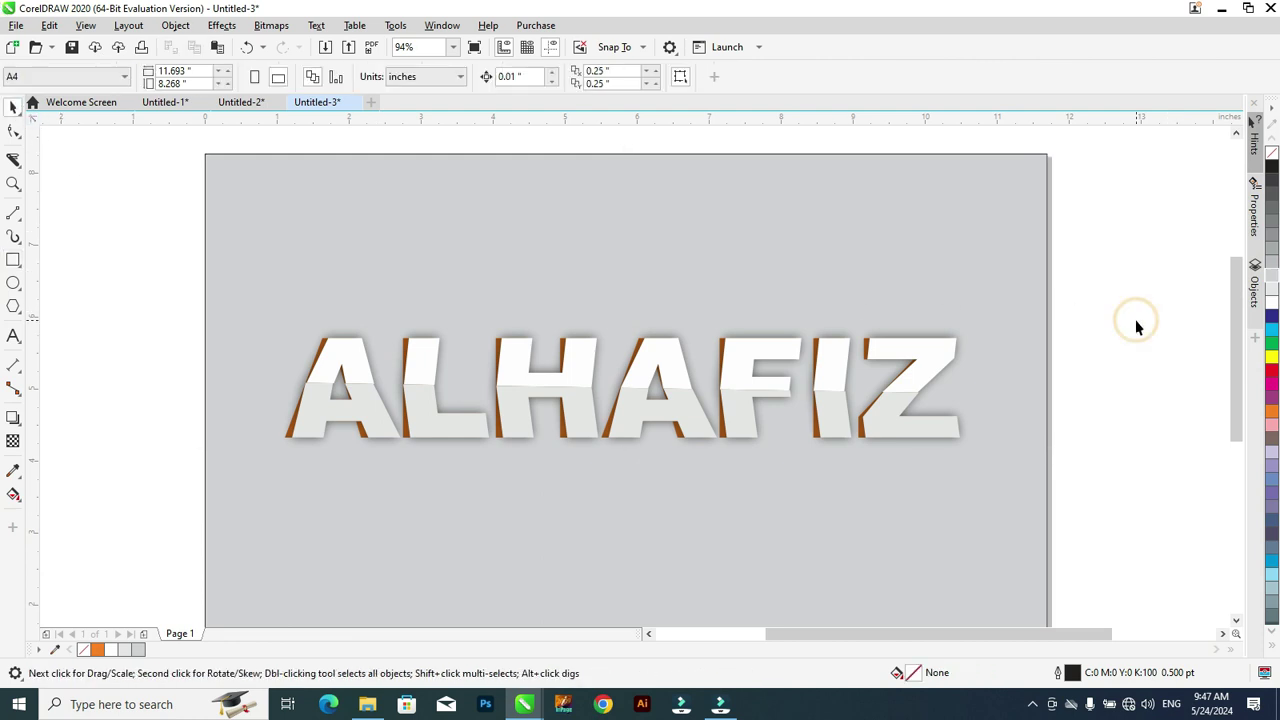
- Try shifting the white-and-grey letter group about 0.01 inches to the right over the orange layer, and undo the move
key("z")
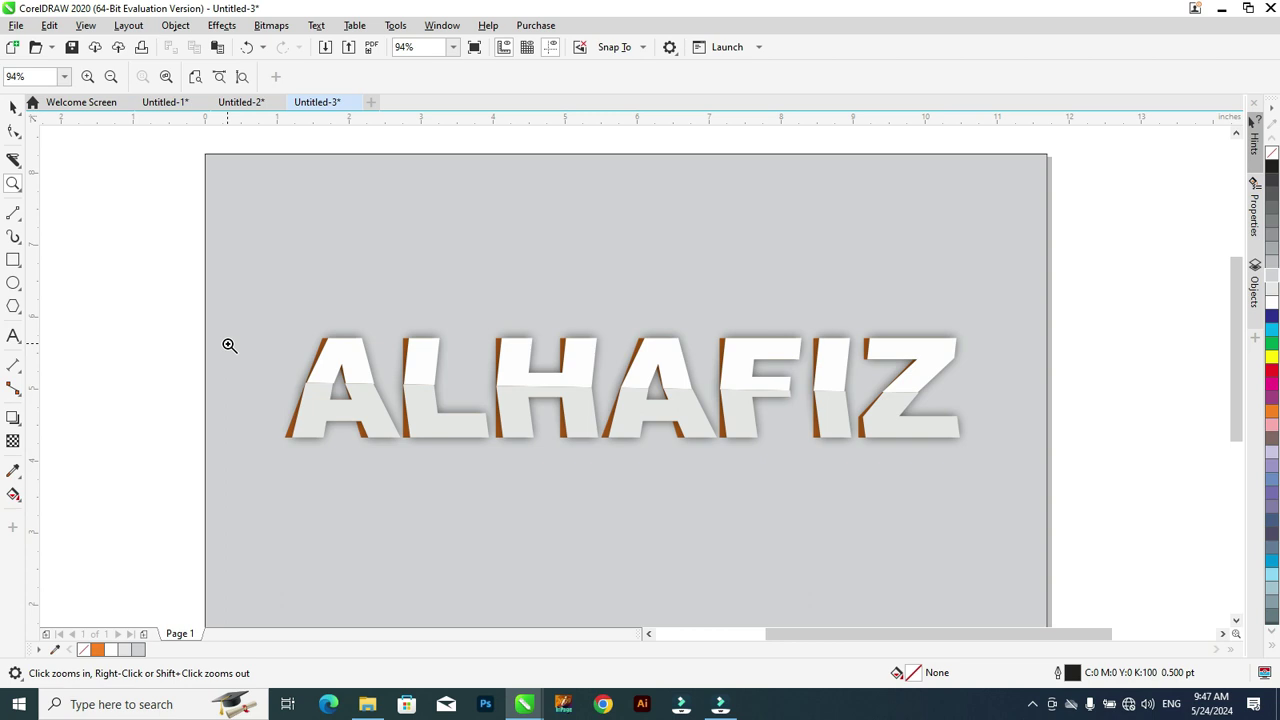
right_click(229, 345)
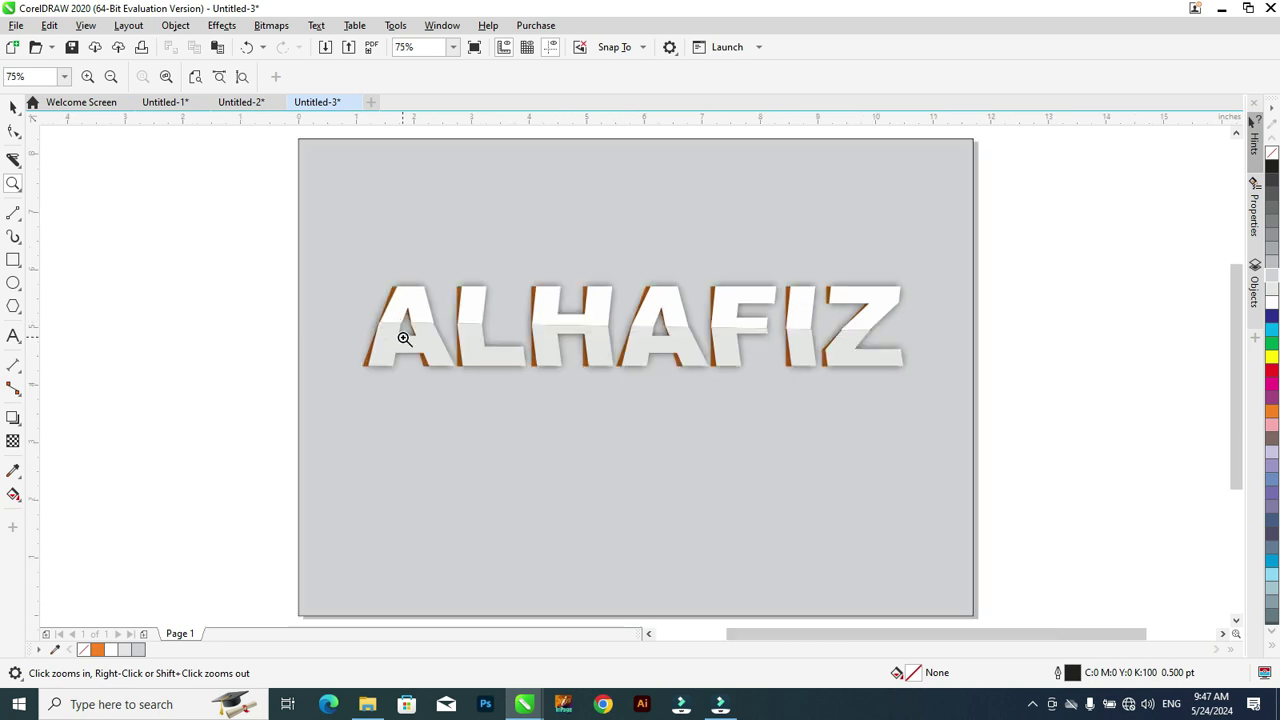
left_click_drag(349, 280, 934, 399)
left_click(13, 107)
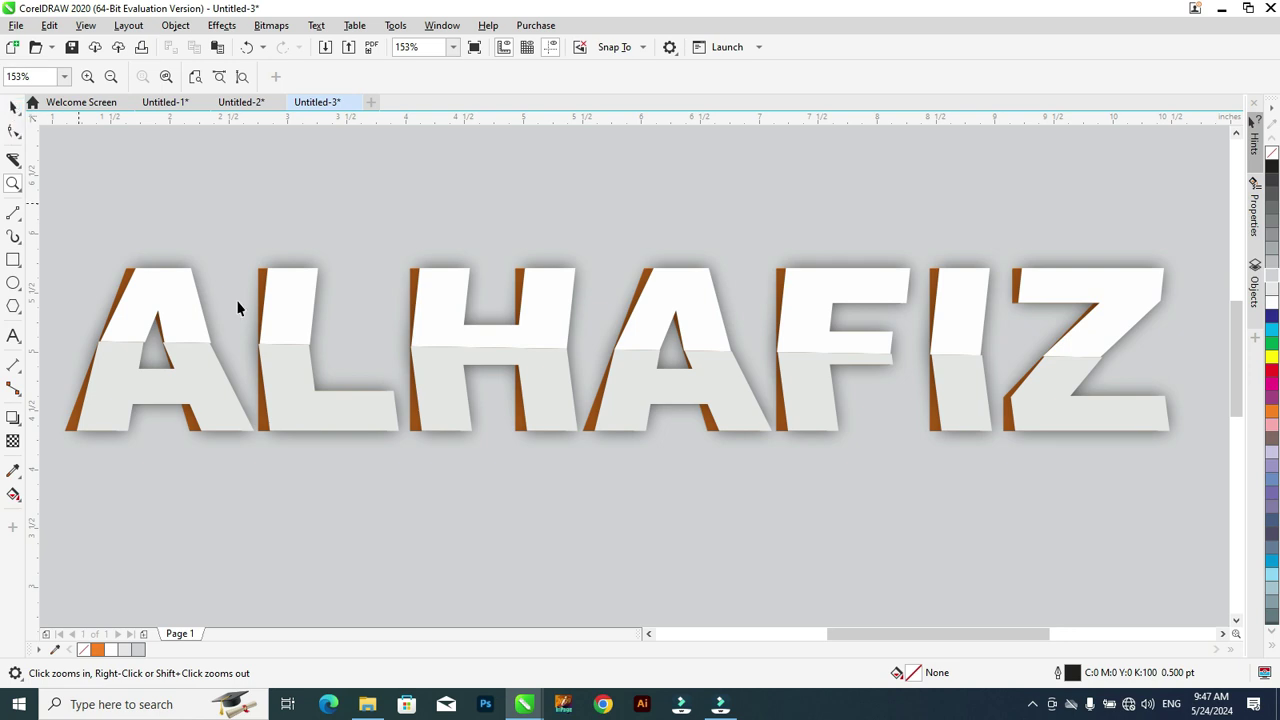
left_click(279, 321)
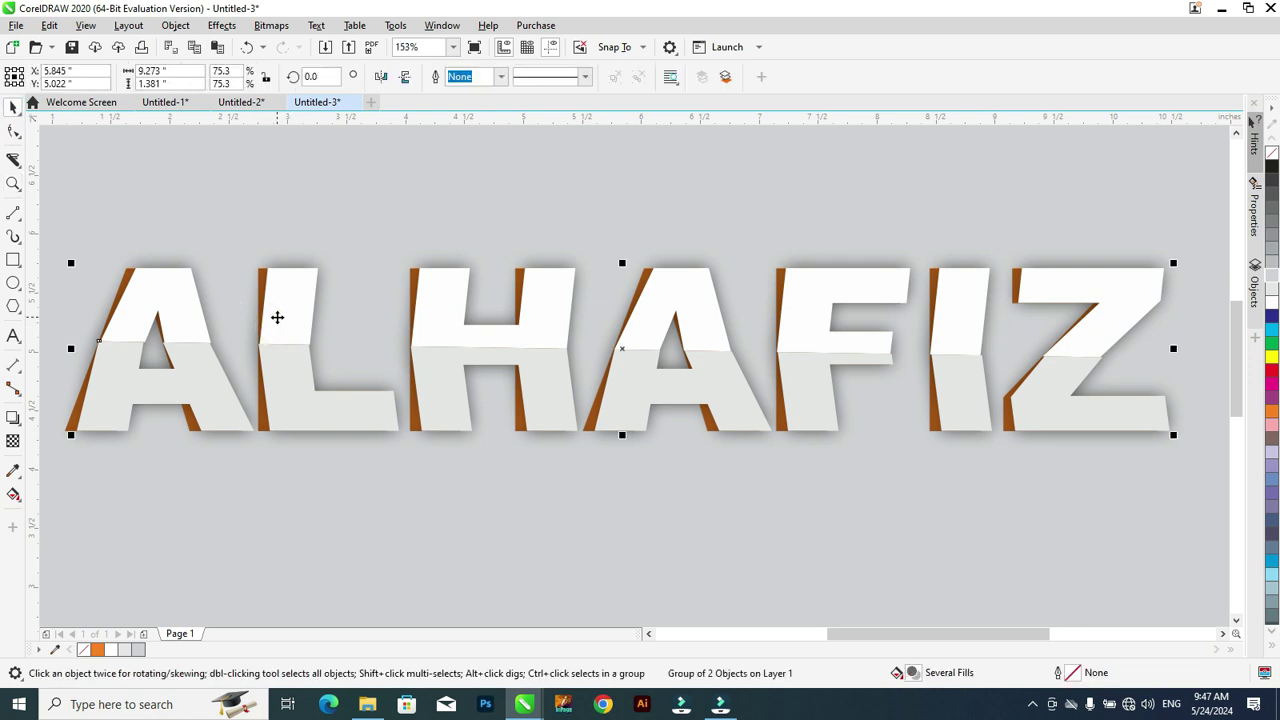
left_click_drag(286, 321, 288, 321)
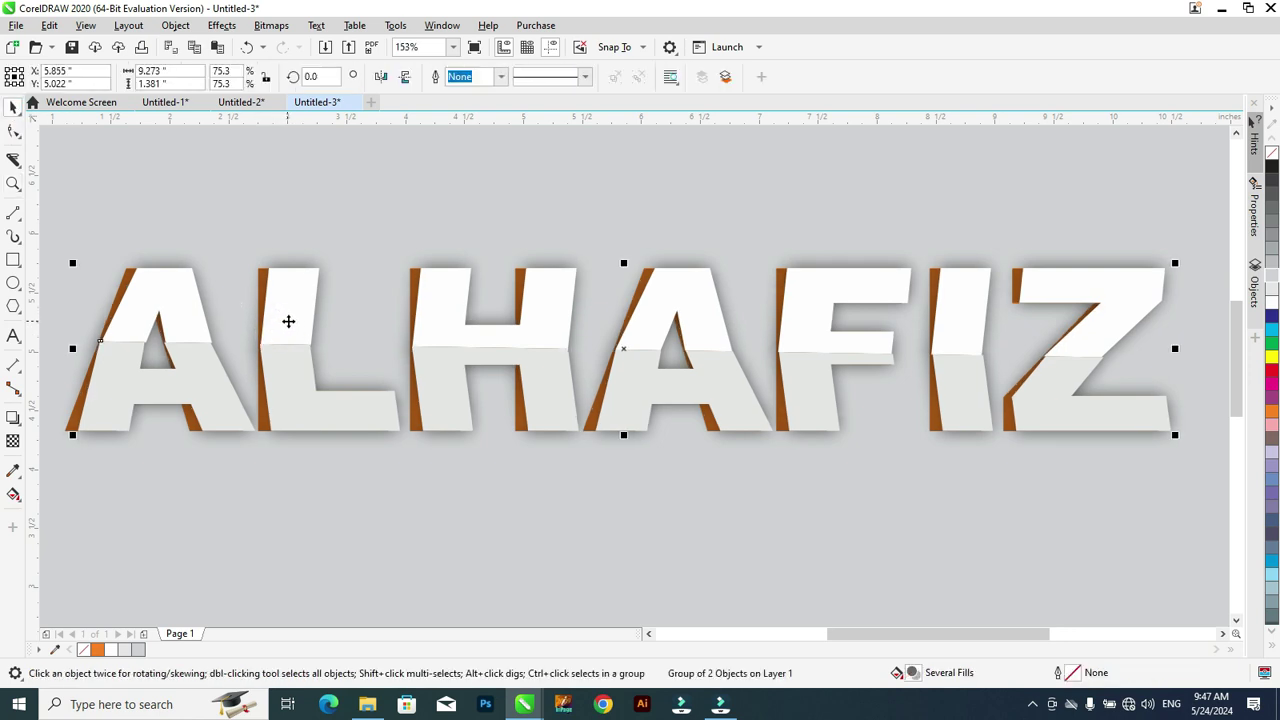
key("ctrl+z")
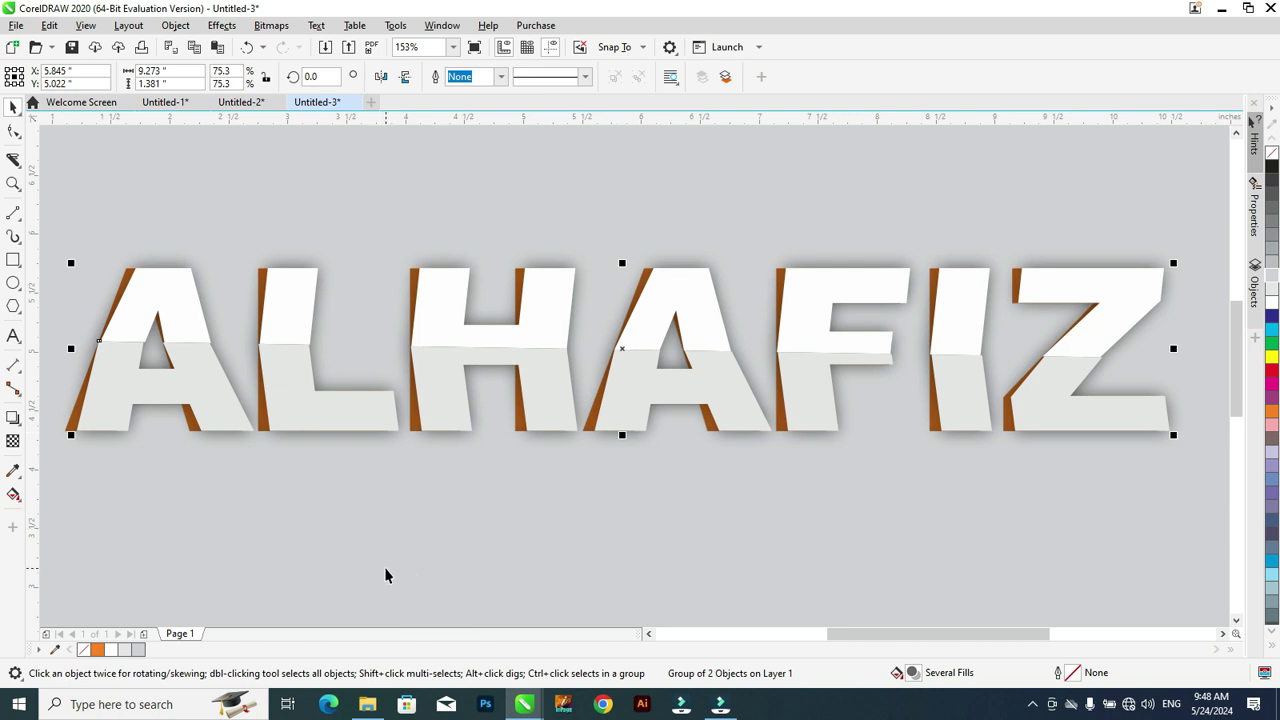
key("shift+F4")
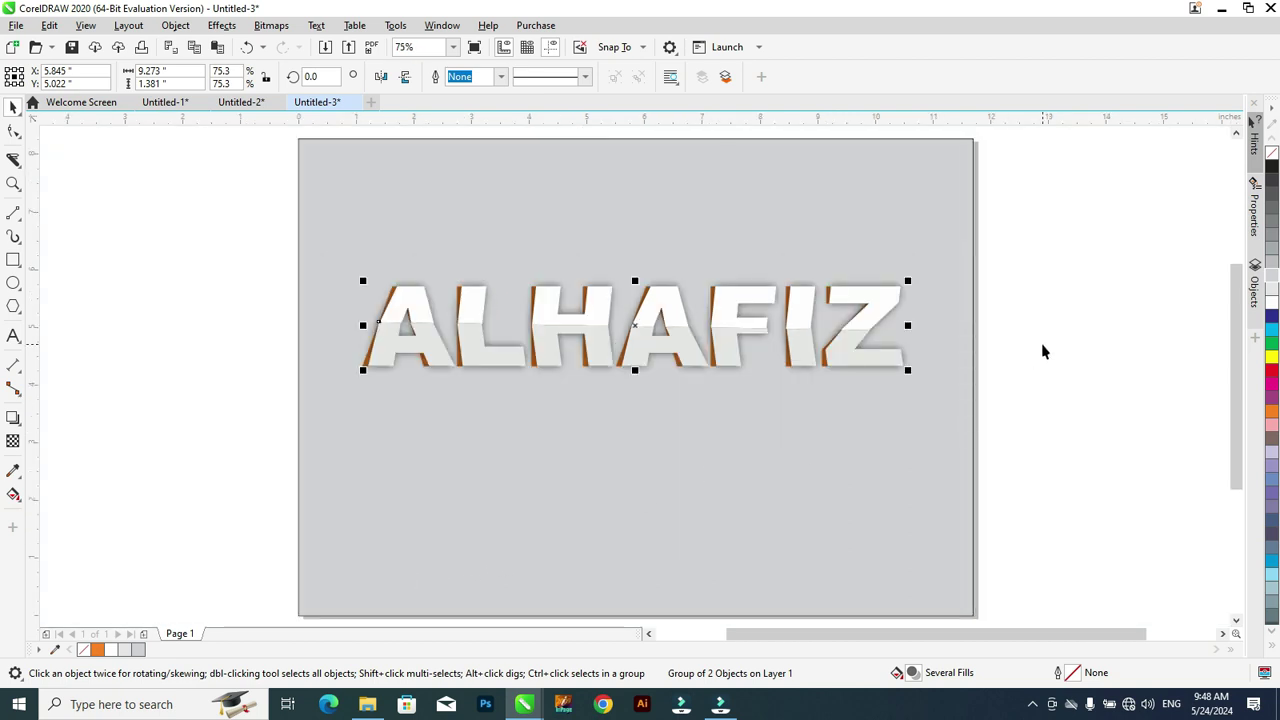